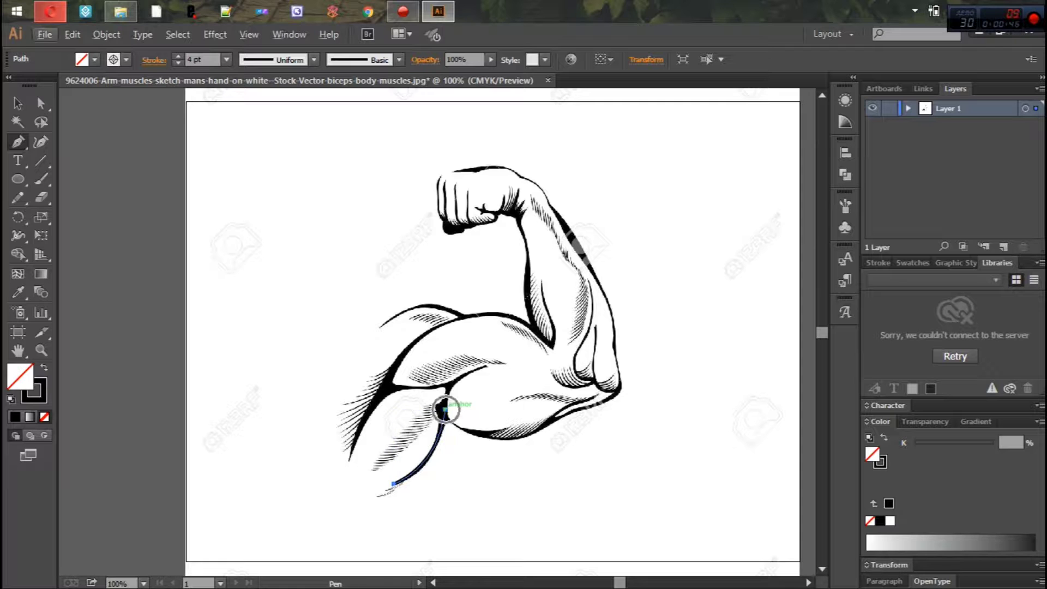
- Trace the flexed-arm sketch with Pen curves and a corner, closing the outline at its start
left_click_drag(445, 410, 512, 447)
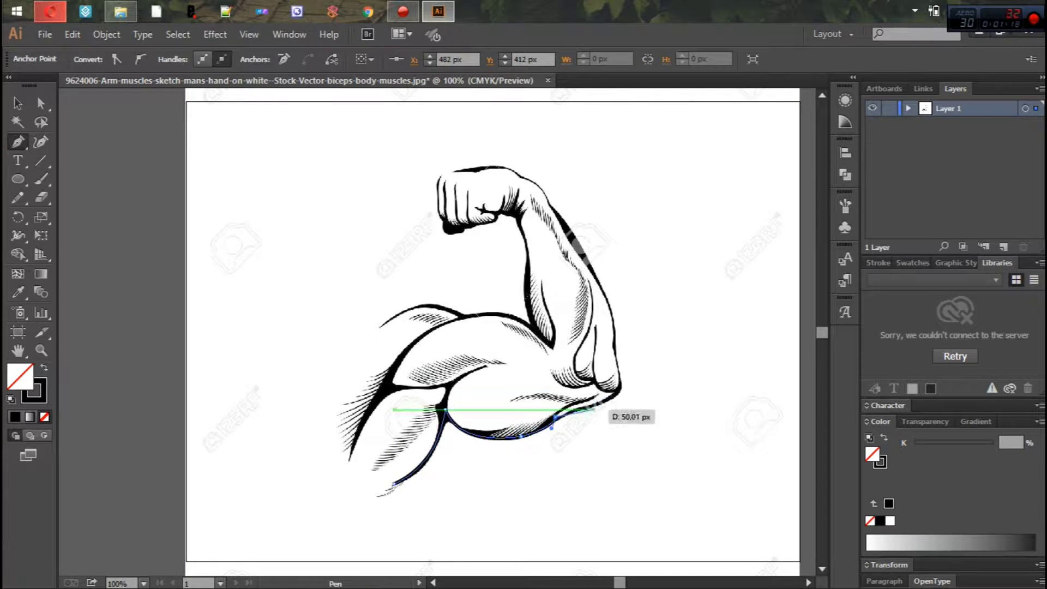
left_click_drag(548, 200, 527, 181)
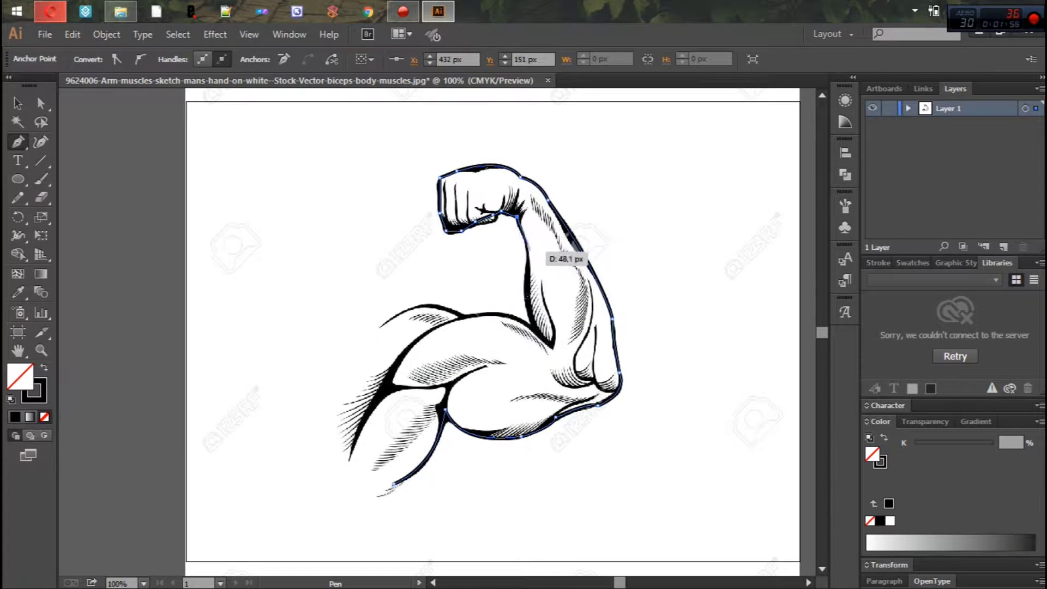
left_click(535, 330)
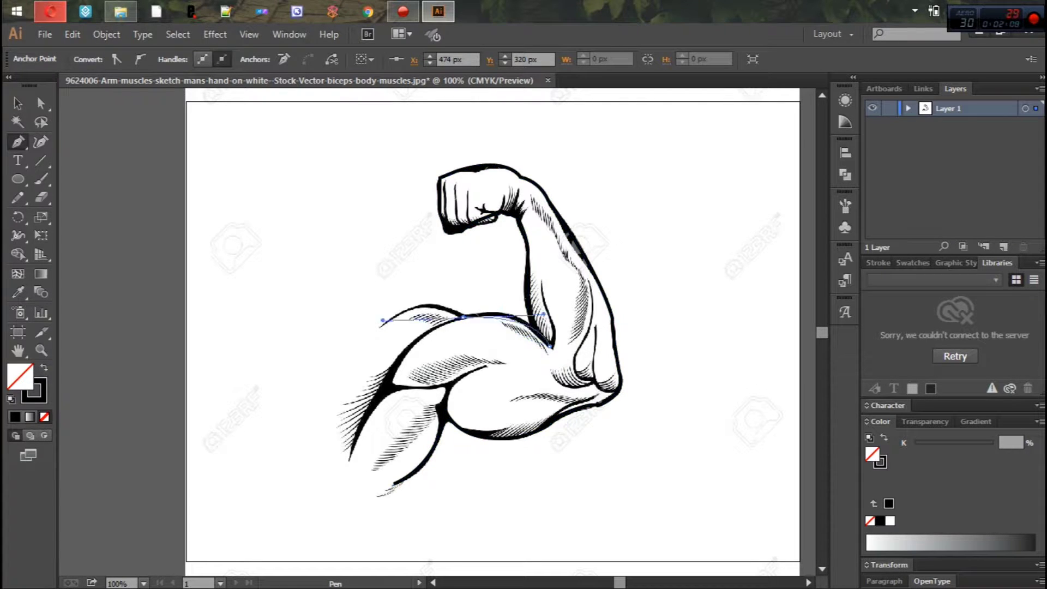
left_click_drag(379, 323, 319, 361)
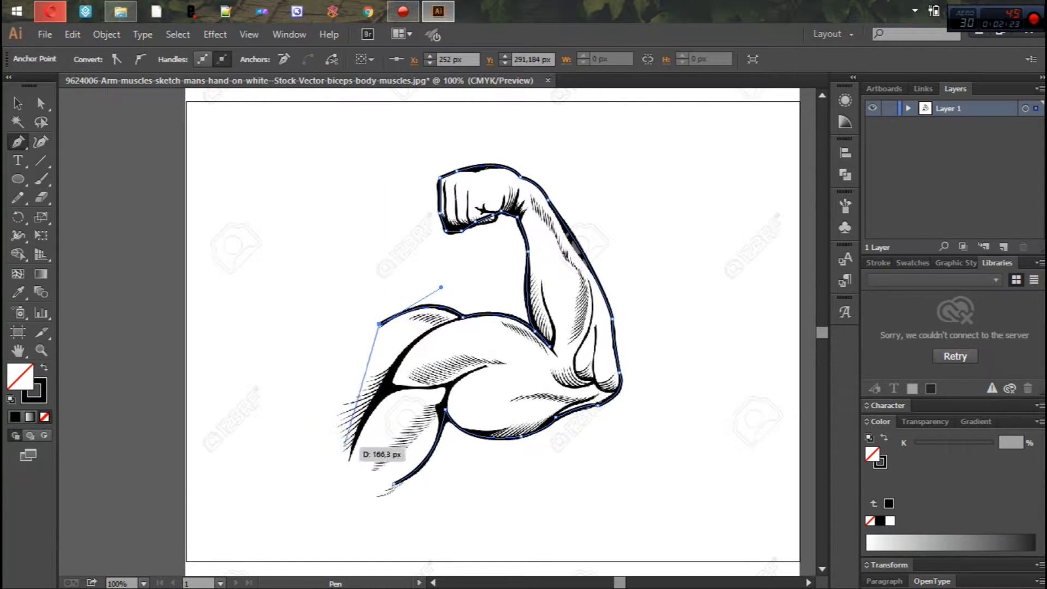
left_click_drag(394, 484, 394, 484)
key("ctrl+shift+a")
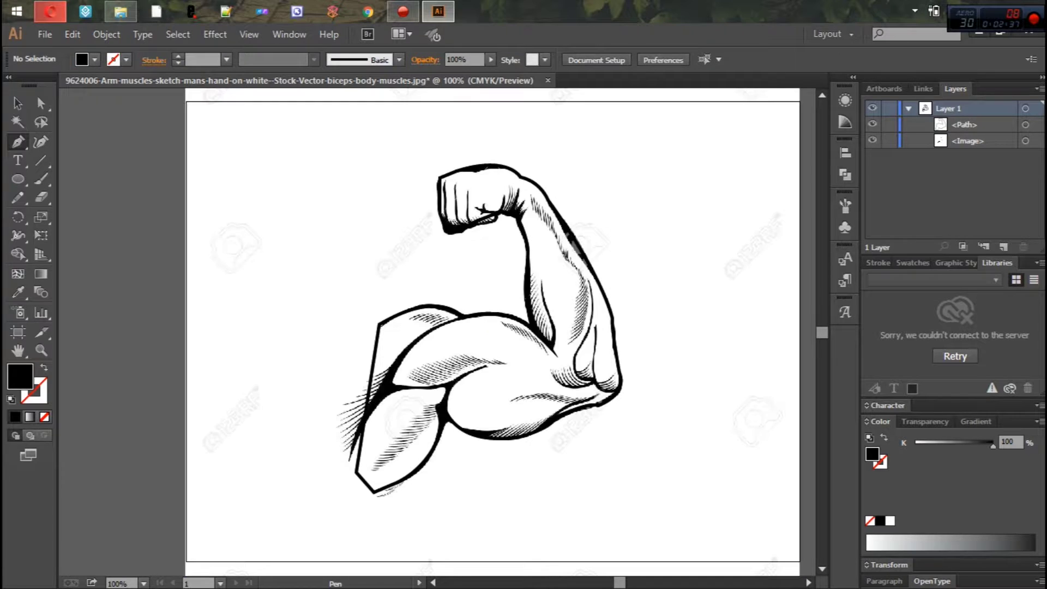
- Hide the reference sketch and fill the arm outline pale grey
left_click(873, 141)
left_click(1026, 125)
left_click(95, 59)
left_click(22, 86)
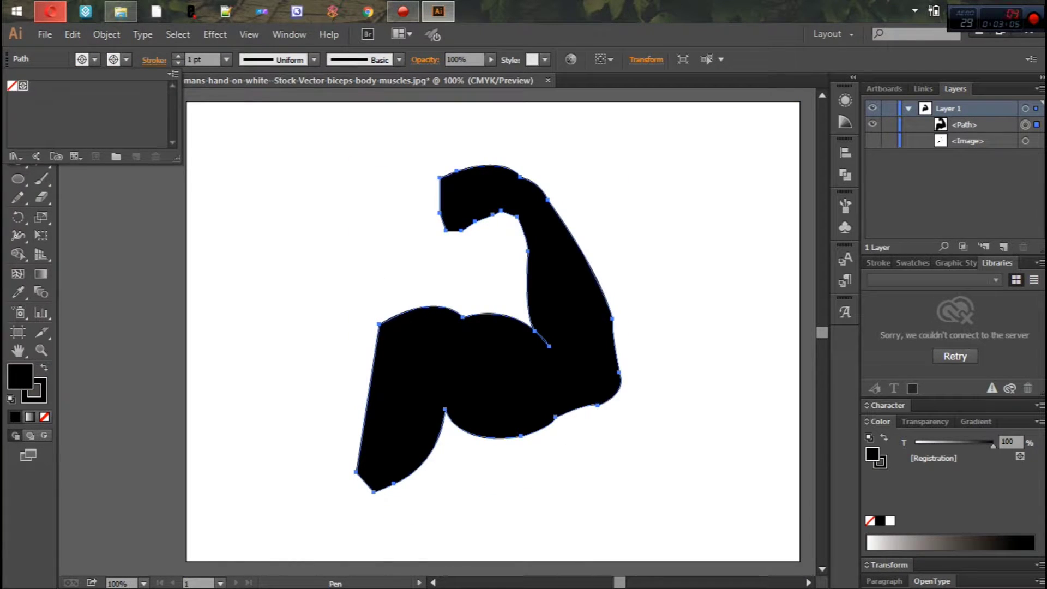
left_click(900, 542)
key("ctrl+shift+a")
- Show the sketch, hide the grey arm, and draw a closed curve along the arm's left edge
left_click(873, 141)
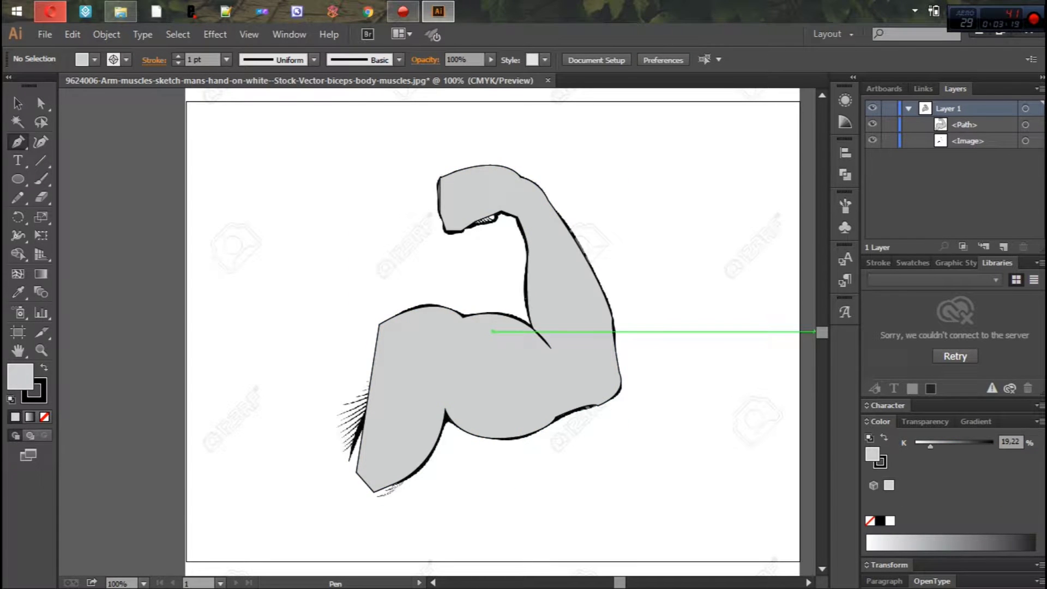
left_click_drag(349, 457, 403, 354)
left_click(350, 457)
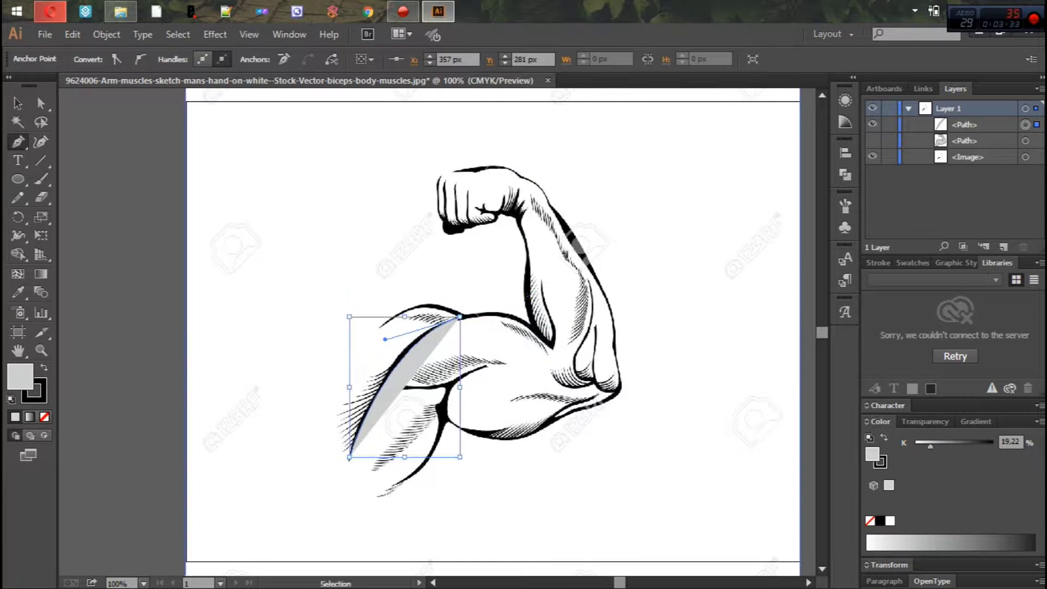
- Remove the left-edge shape's fill and give its stroke a tapered width profile
left_click(95, 59)
left_click(41, 123)
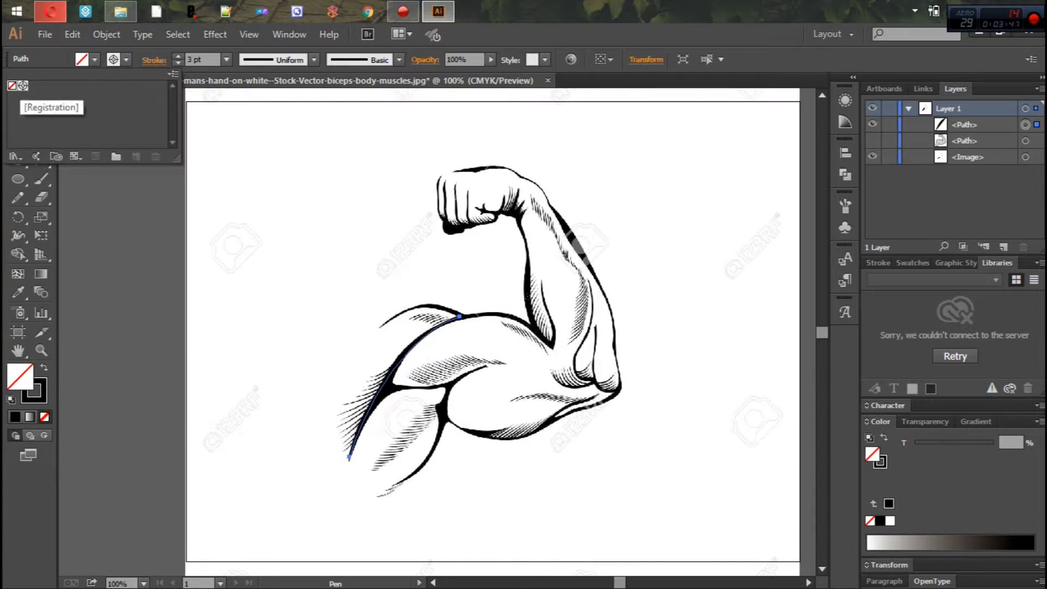
left_click(314, 59)
left_click(294, 122)
- Review the curve in the Appearance panel and lower its opacity in Transparency
left_click(977, 157)
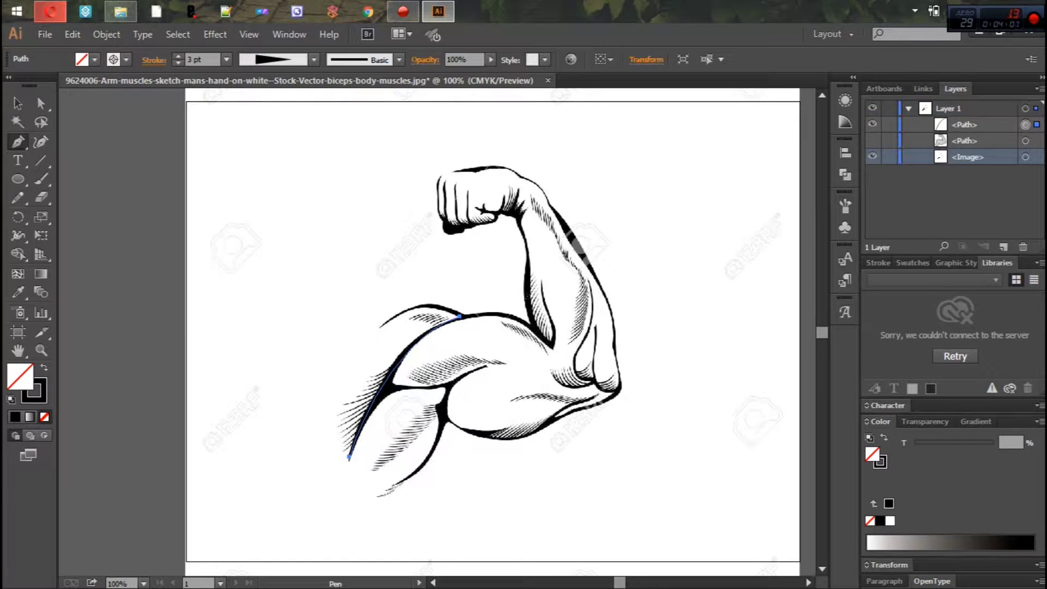
left_click(845, 100)
left_click(671, 89)
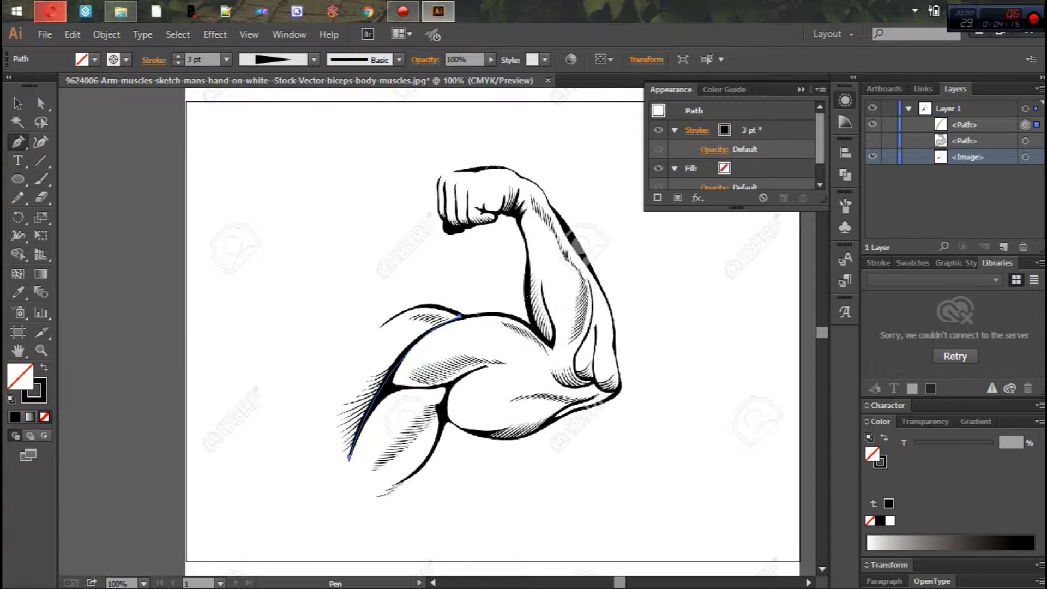
left_click(845, 100)
left_click(925, 422)
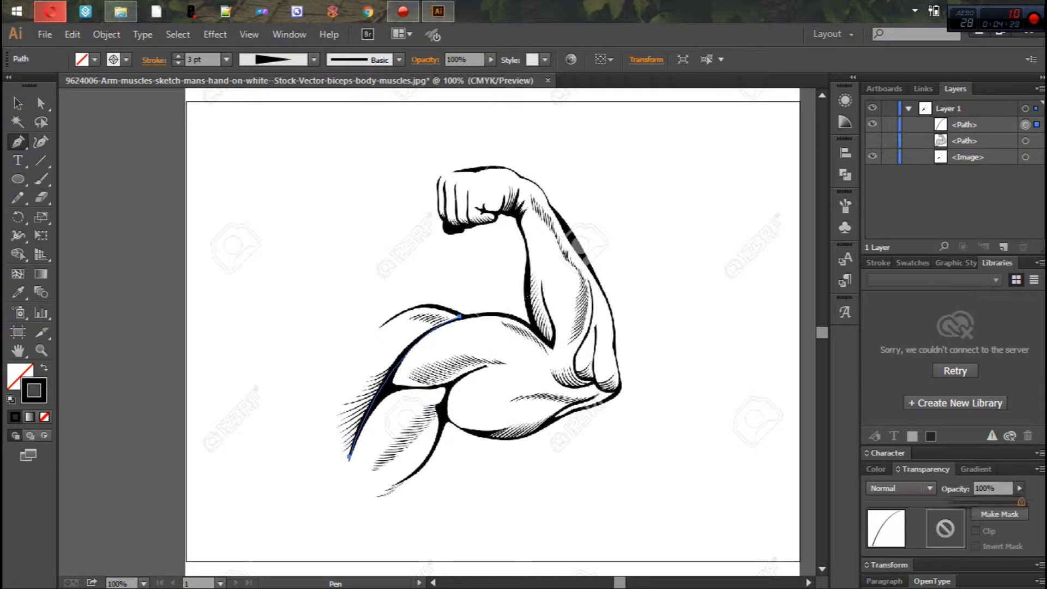
left_click_drag(1019, 489, 977, 501)
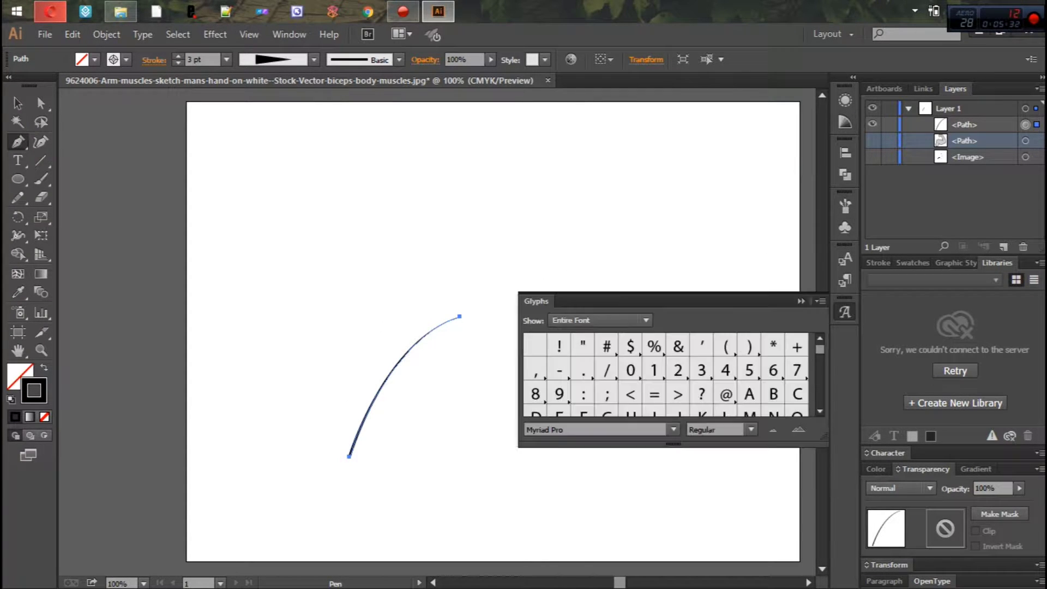
- Mirror the tapered curve using Transform > Reflect
left_click(388, 375, "ctrl")
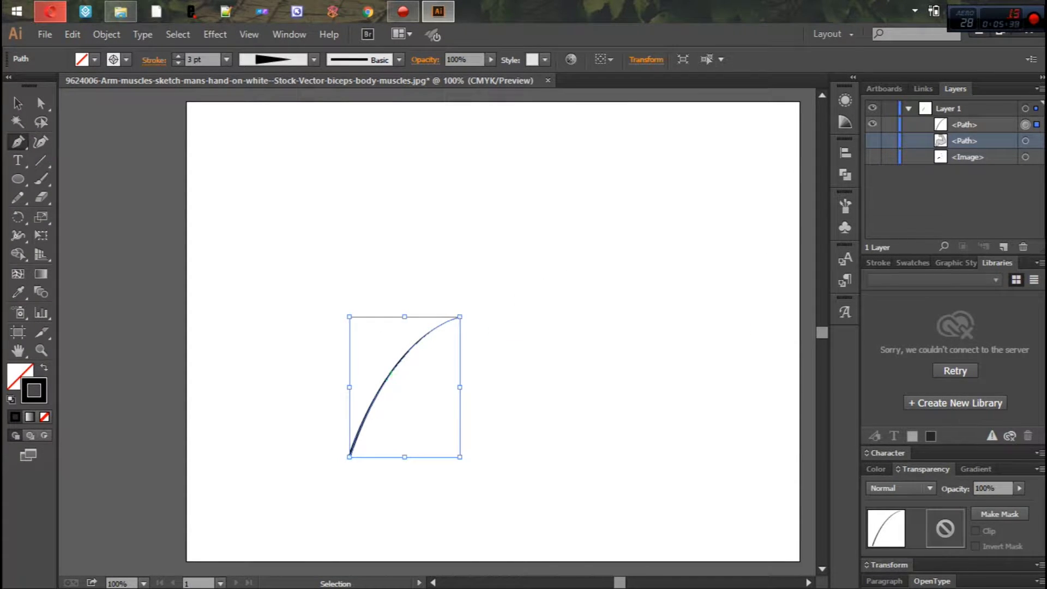
right_click(395, 364)
mouse_move(437, 336)
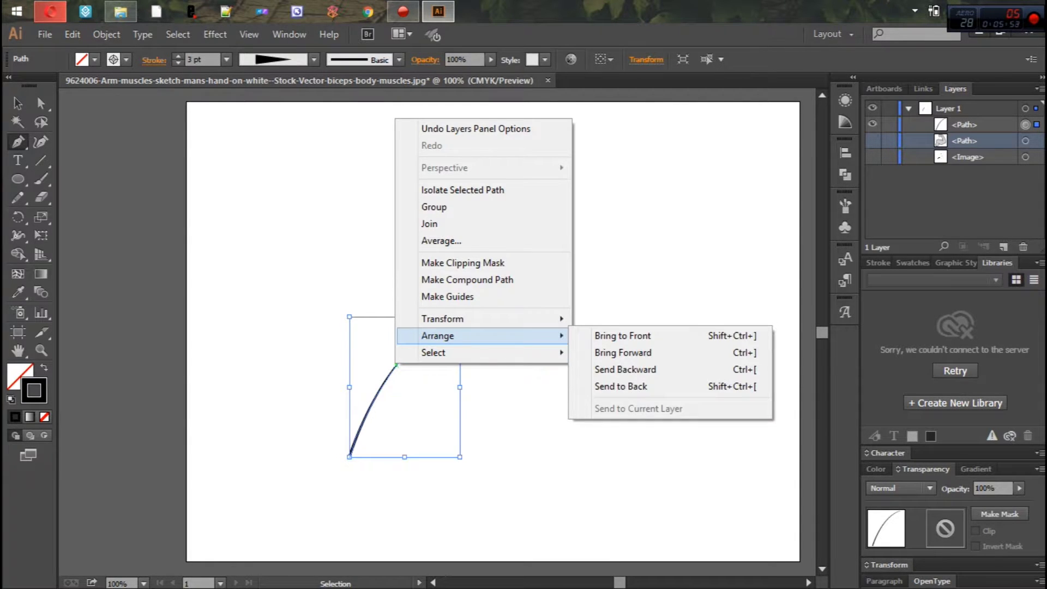
left_click(605, 358)
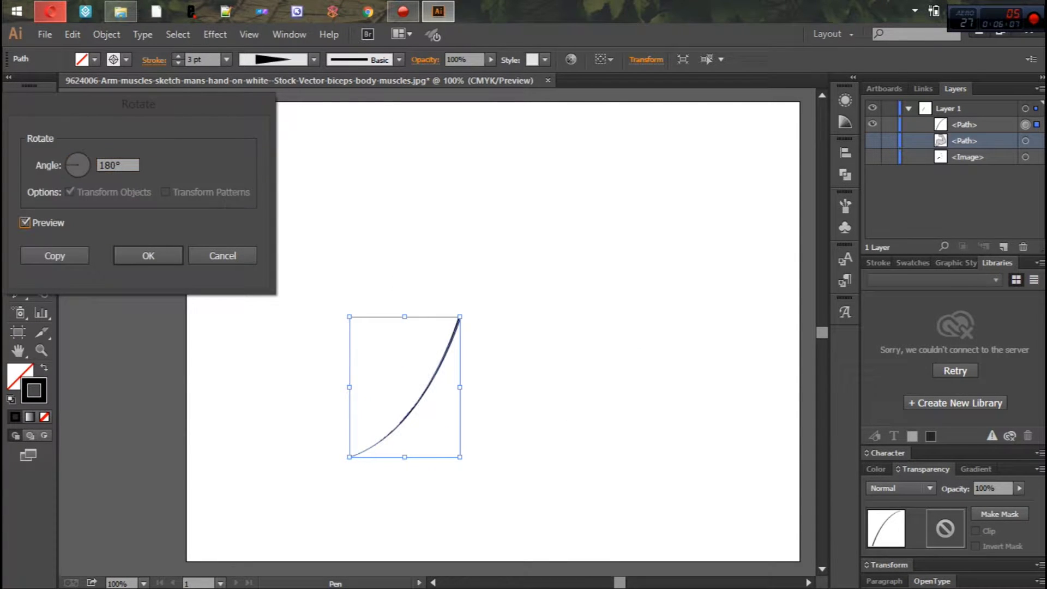
left_click(222, 255)
right_click(386, 136)
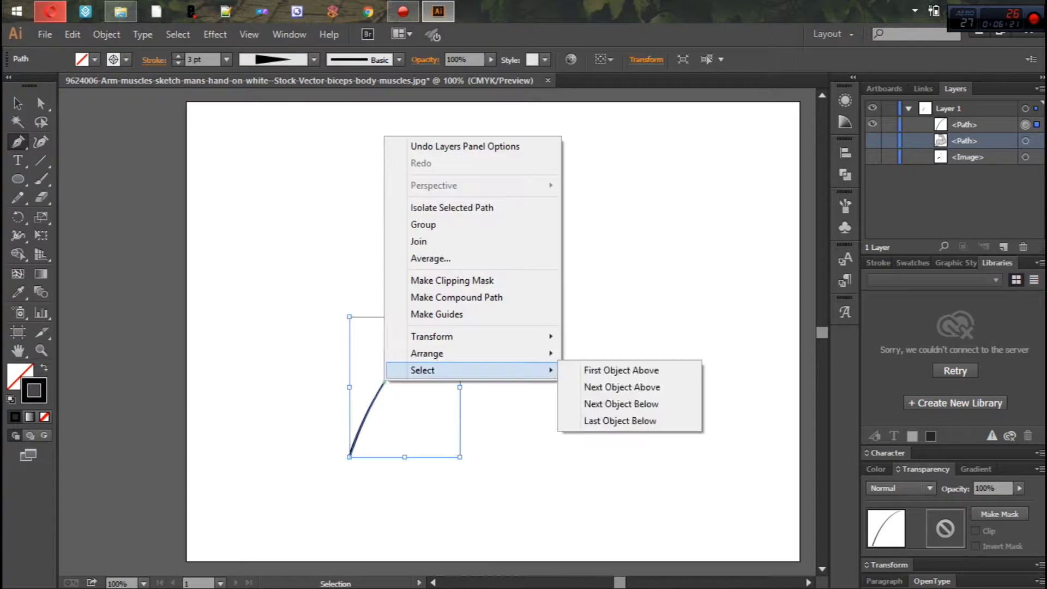
left_click(611, 391)
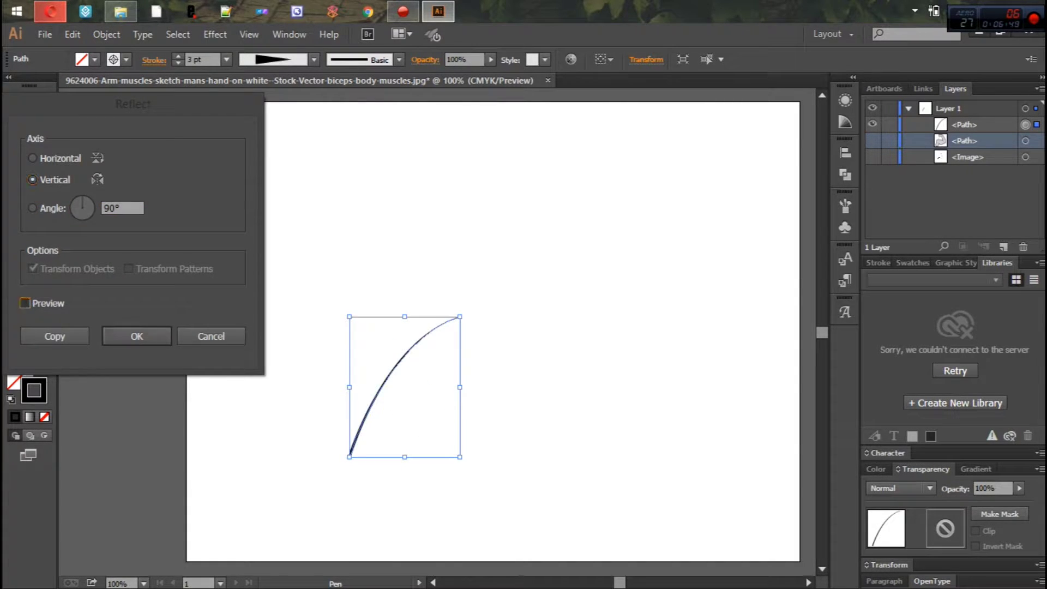
left_click(136, 336)
- Rotate the curve 180°, show the arm sketch again, and make its bottom point a corner
right_click(420, 131)
left_click(605, 357)
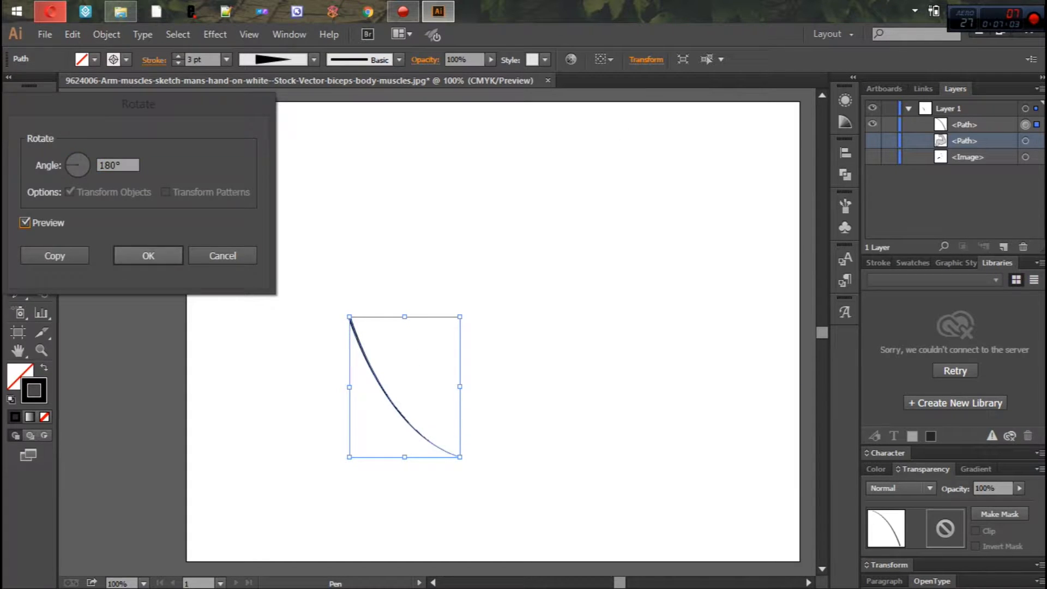
key("Return")
left_click(873, 157)
key("p")
left_click(352, 457)
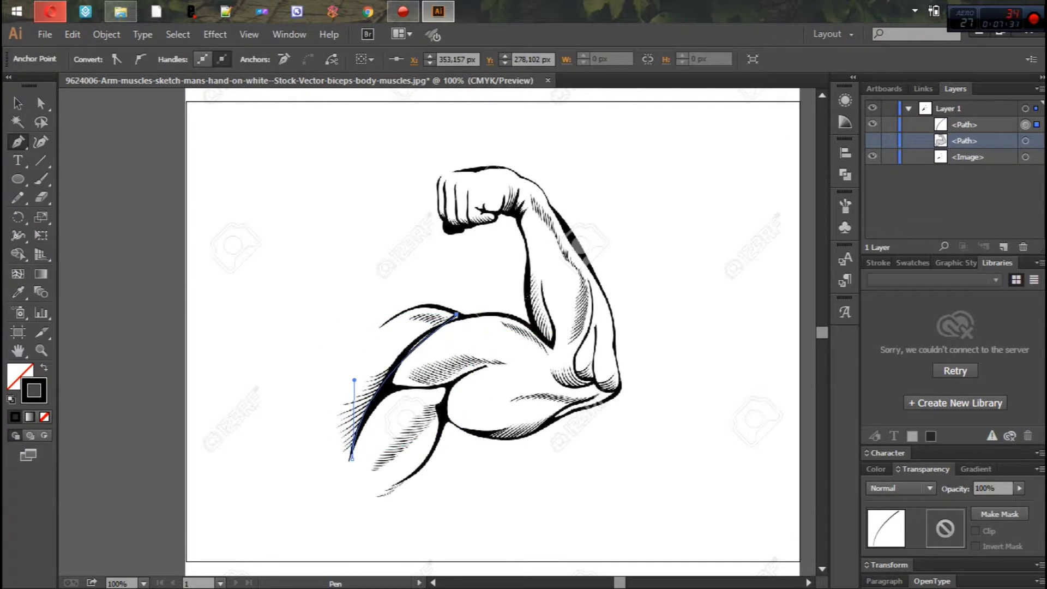
- Draw a short curve across the biceps with the Pen tool
left_click(380, 386)
left_click_drag(440, 376, 394, 387)
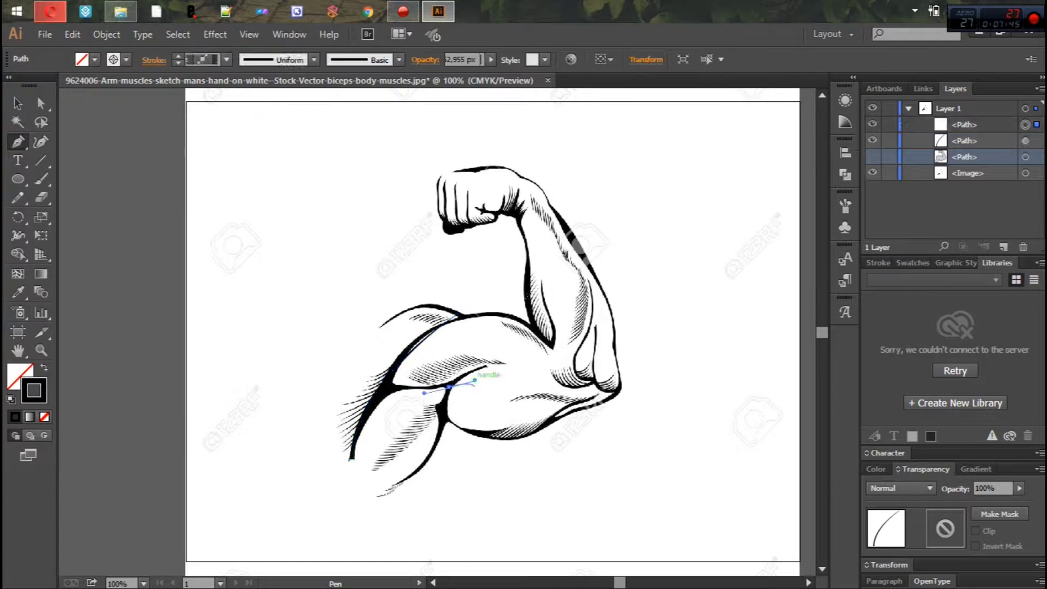
left_click(394, 386, "ctrl")
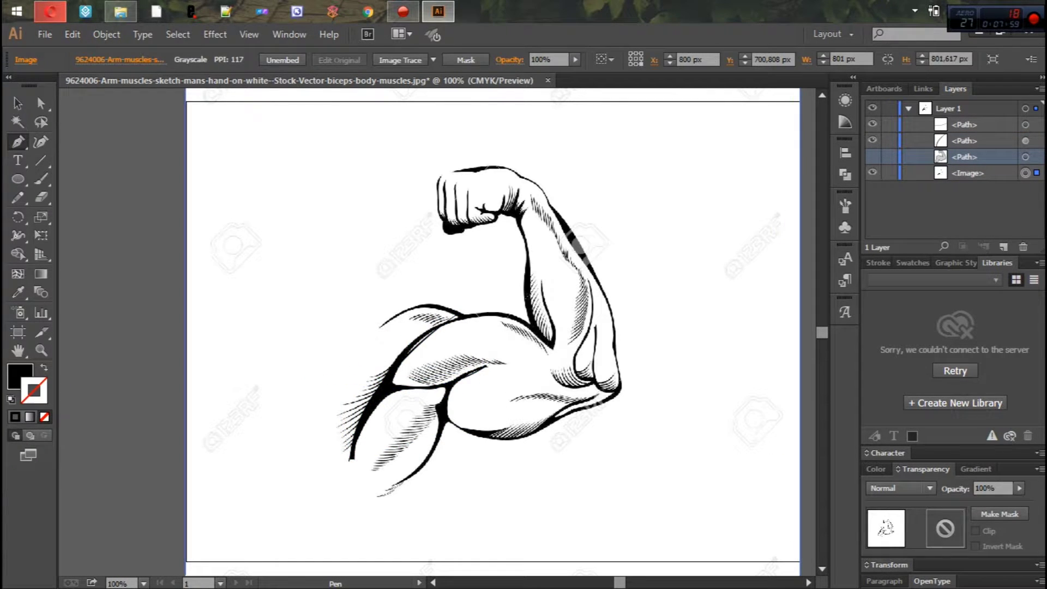
left_click(451, 381)
left_click(440, 435)
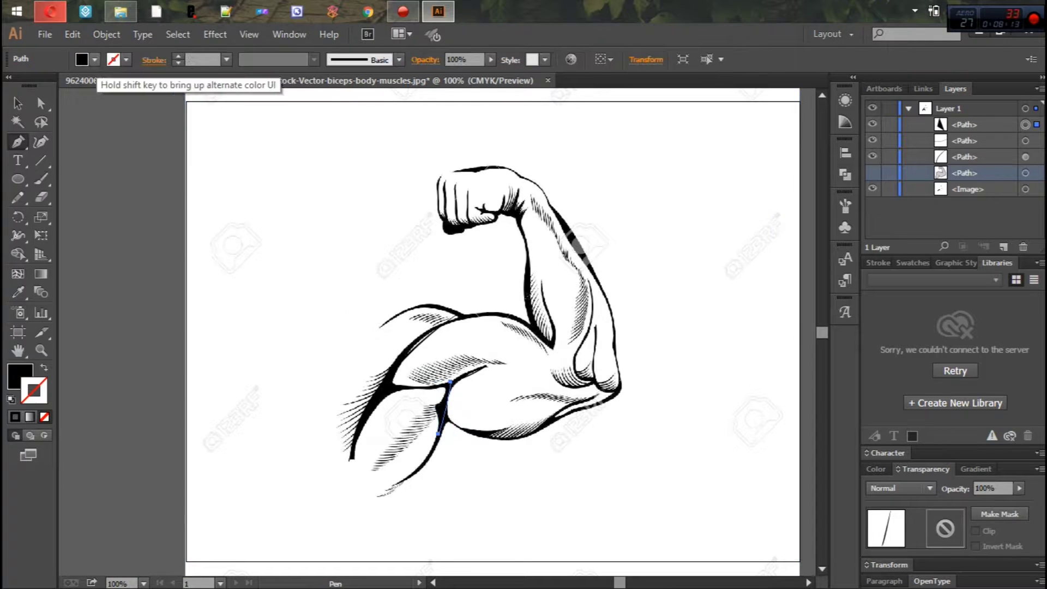
- Give the biceps curve no fill, a black stroke, and a swelling width profile
left_click(94, 60)
left_click(88, 92)
left_click(113, 60)
left_click(129, 93)
left_click(314, 59)
left_click(273, 109)
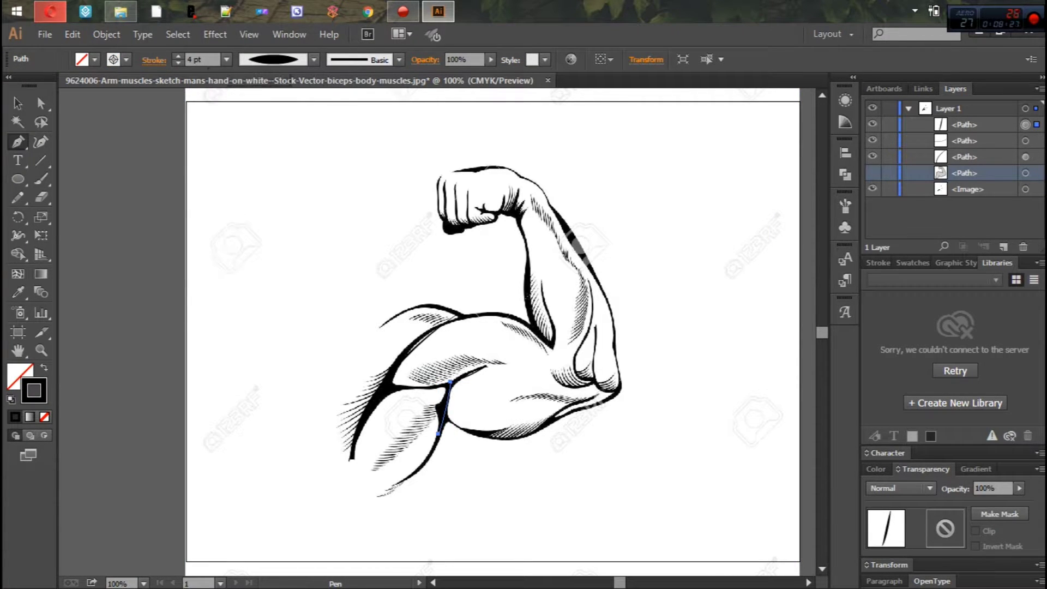
left_click(314, 60)
left_click(279, 203)
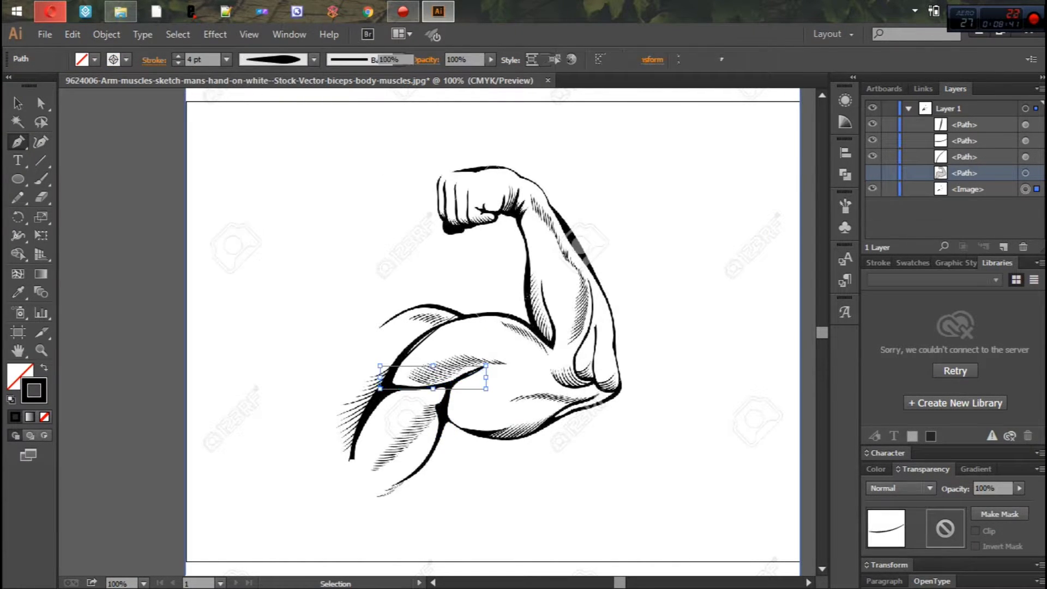
key("ctrl+shift+a")
- Hide the sketch and give the grey arm shape a thick black outline
left_click(873, 189)
left_click(363, 413, "ctrl")
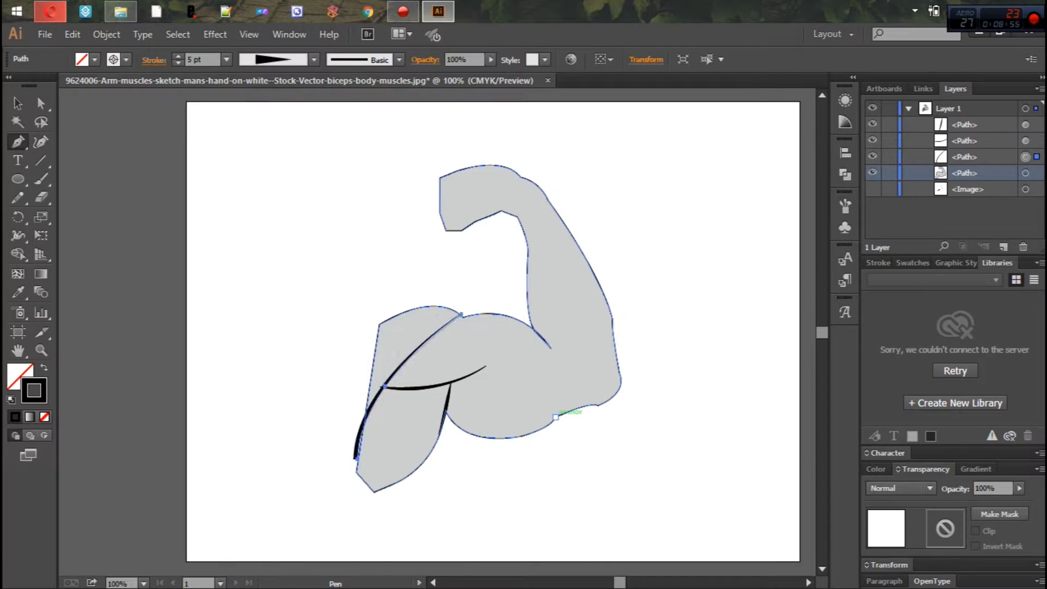
left_click(470, 377, "ctrl")
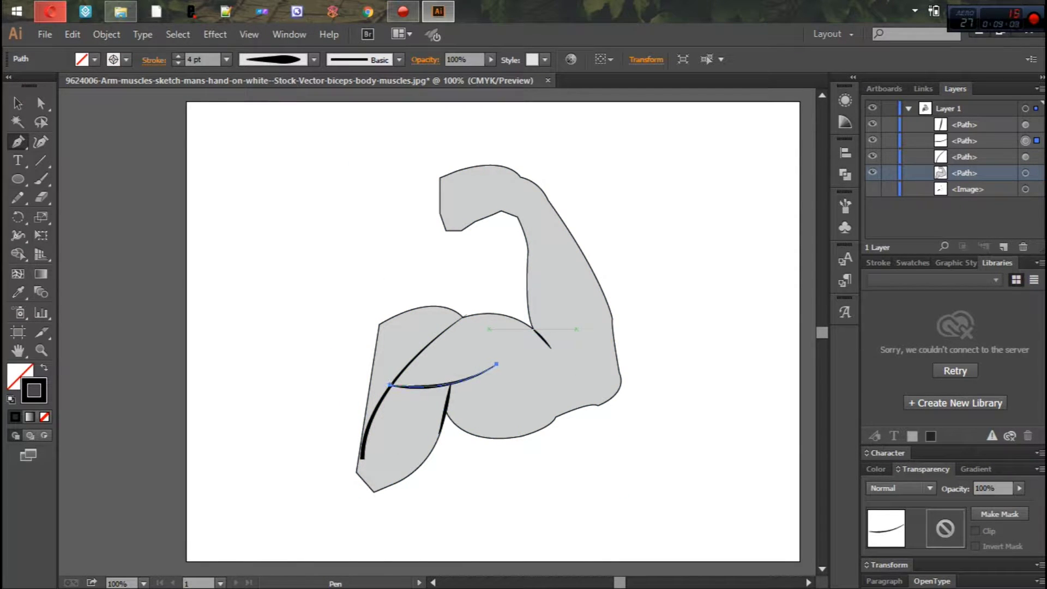
key("ctrl+shift+a")
left_click(612, 316, "ctrl")
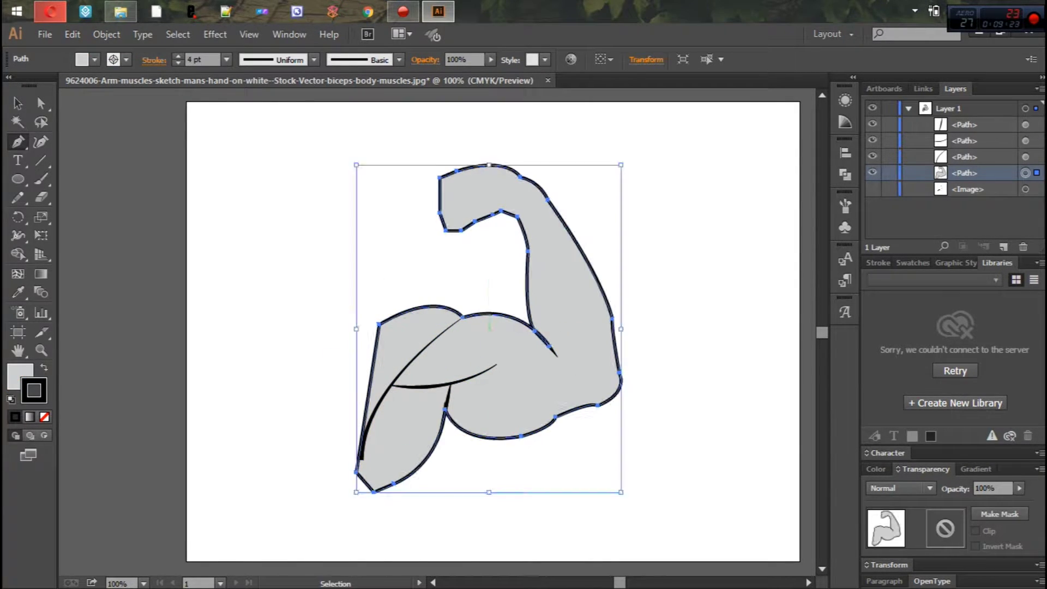
left_click(704, 315, "ctrl")
left_click(364, 436, "ctrl")
key("ctrl+shift+a")
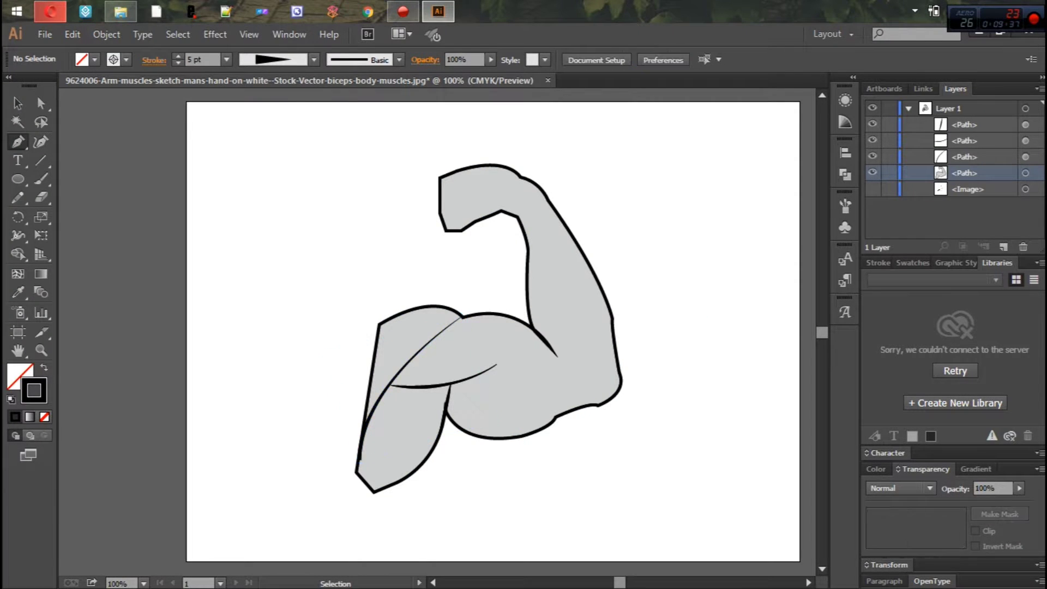
- Show the reference sketch and move its layer above the traced paths
left_click(873, 189)
left_click_drag(969, 188, 968, 117)
left_click(589, 281)
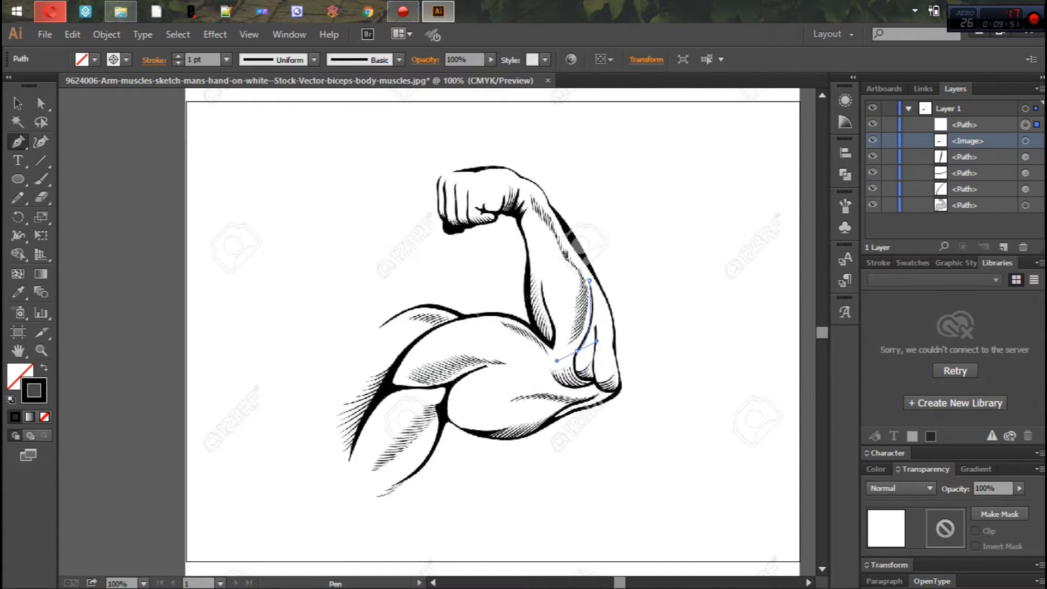
- Draw a curved detail line along the biceps with a tapered width profile
left_click_drag(576, 350, 550, 379)
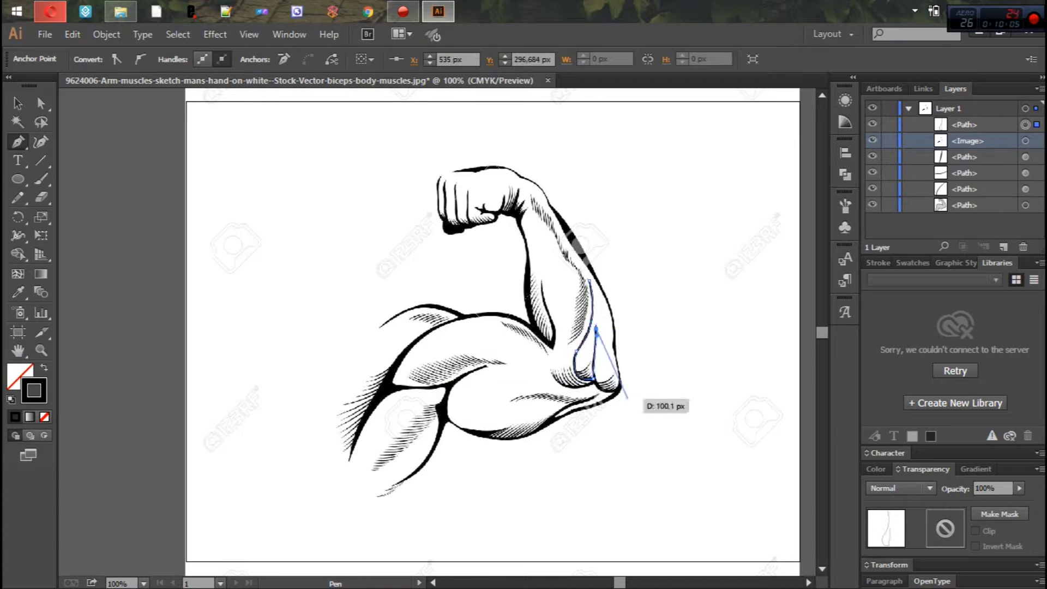
key("Escape")
left_click(314, 59)
left_click(267, 144)
- Add a second biceps stroke with no fill and a tapered width
left_click(546, 285)
left_click(559, 349)
left_click(560, 347, "ctrl")
left_click(548, 328)
left_click(81, 60)
left_click(17, 87)
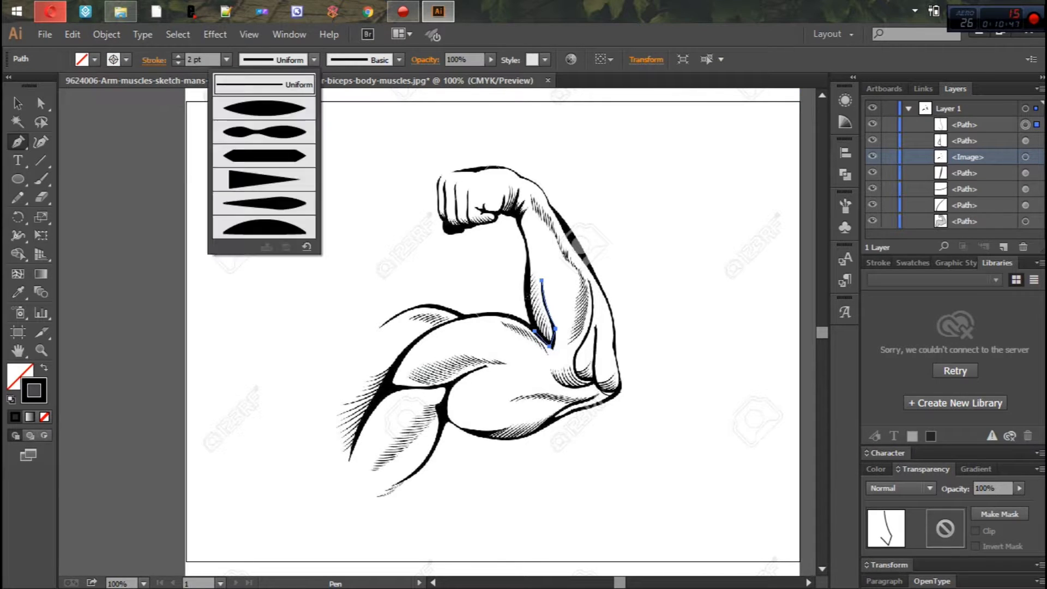
left_click(491, 382, "ctrl")
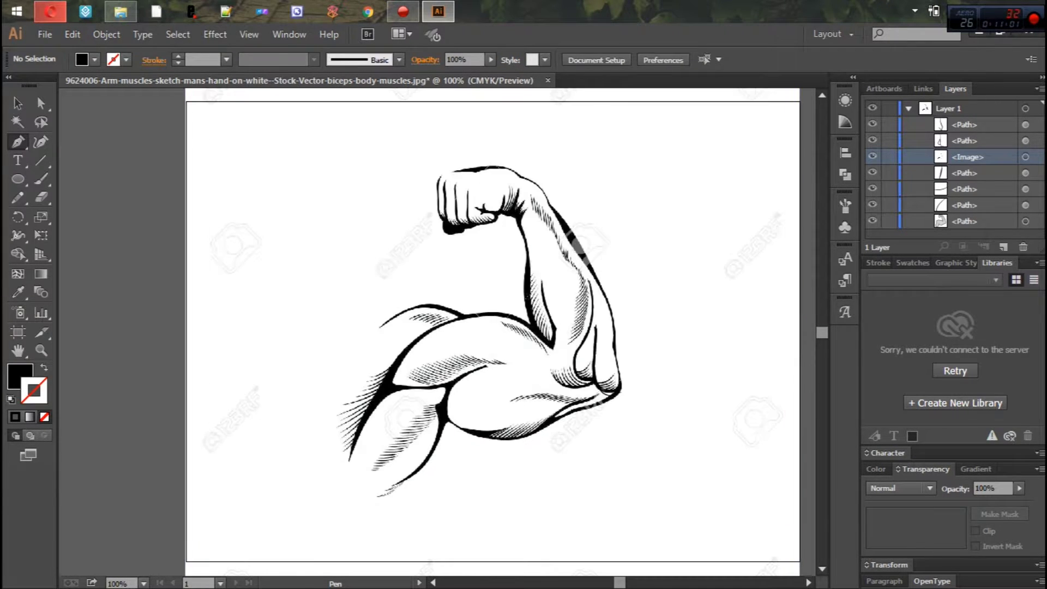
- Draw a small detail stroke near the fist and set its width profile
left_click(537, 227)
left_click(538, 219)
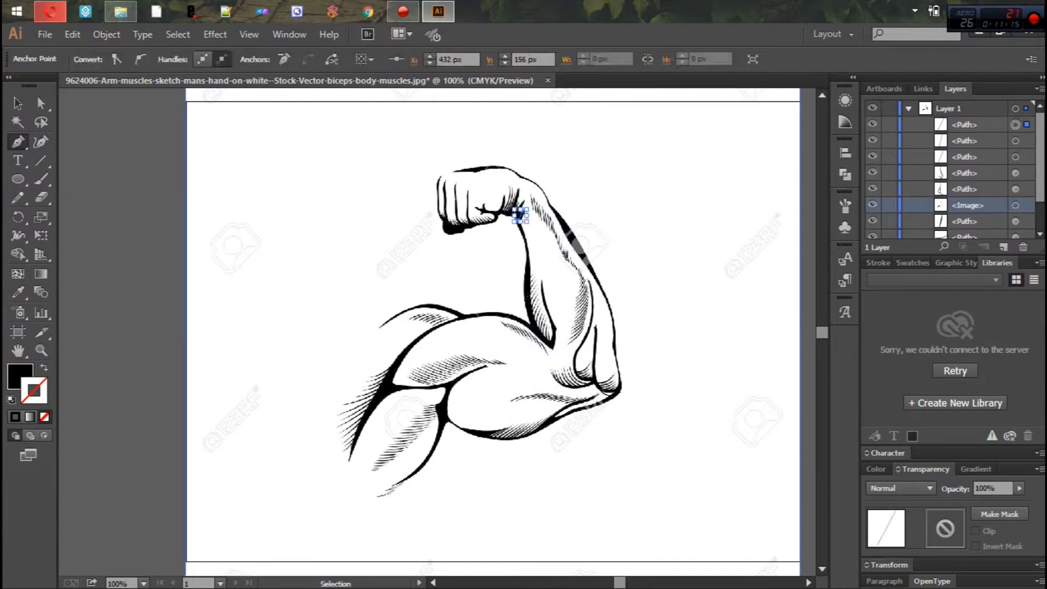
left_click(521, 214)
left_click(314, 60)
left_click(519, 214, "ctrl")
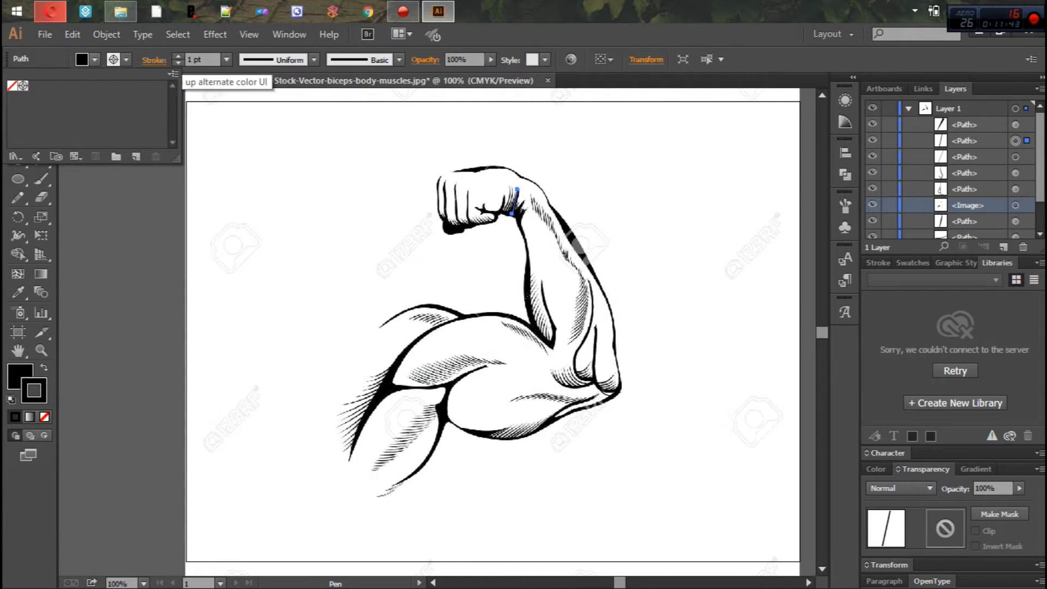
left_click(314, 59)
left_click(272, 139)
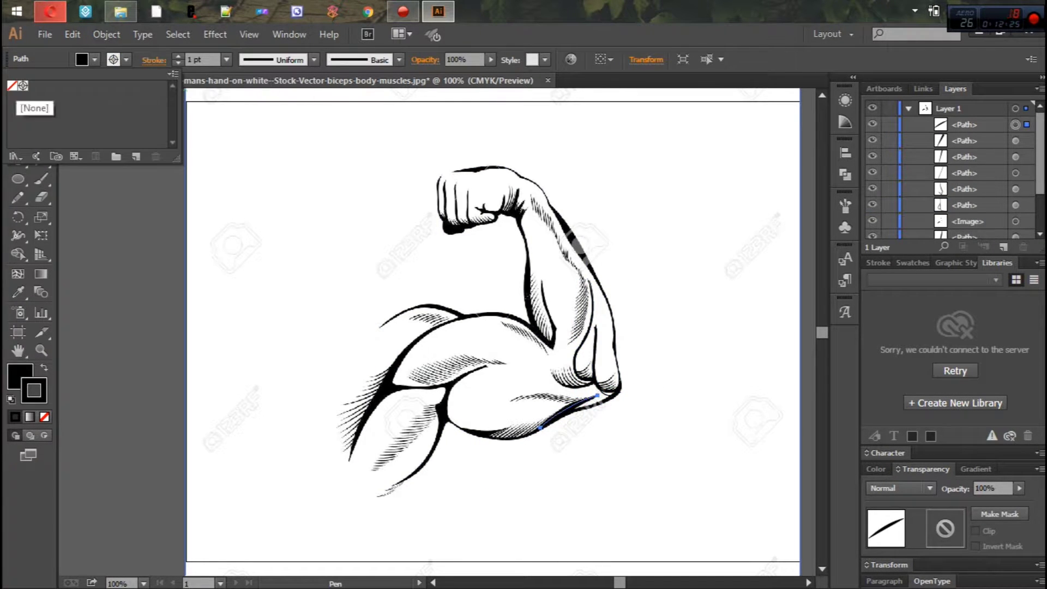
left_click(567, 382, "ctrl")
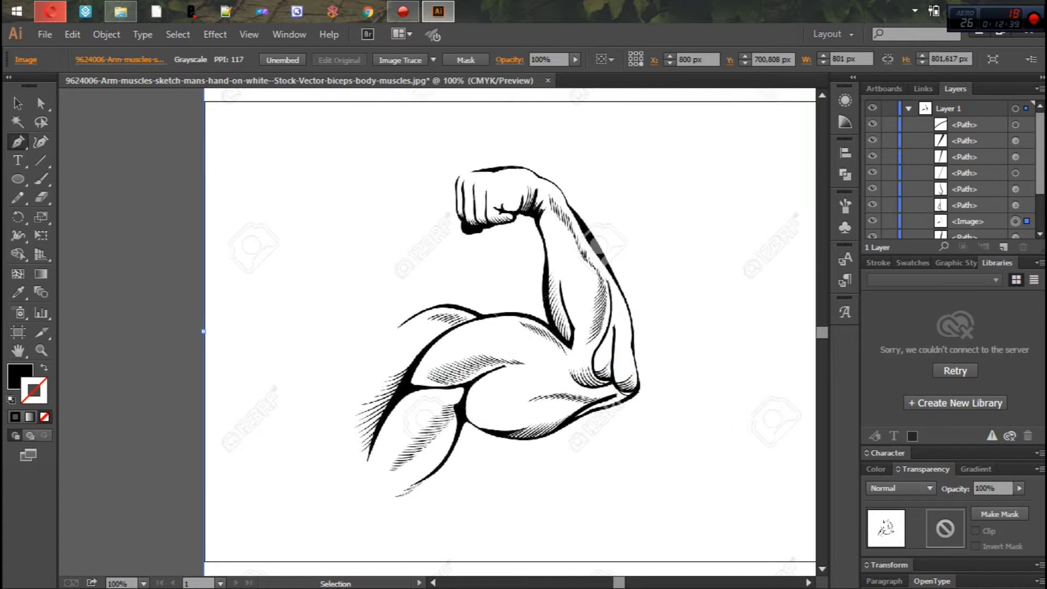
- Zoom in, draw a short hatch stroke below the fist, and repeat copies with Ctrl+D
key("ctrl+plus")
key("ctrl+plus")
key("ctrl+plus")
scroll(437, 327, "up", 5)
left_click(603, 157)
left_click(610, 203)
key("Escape")
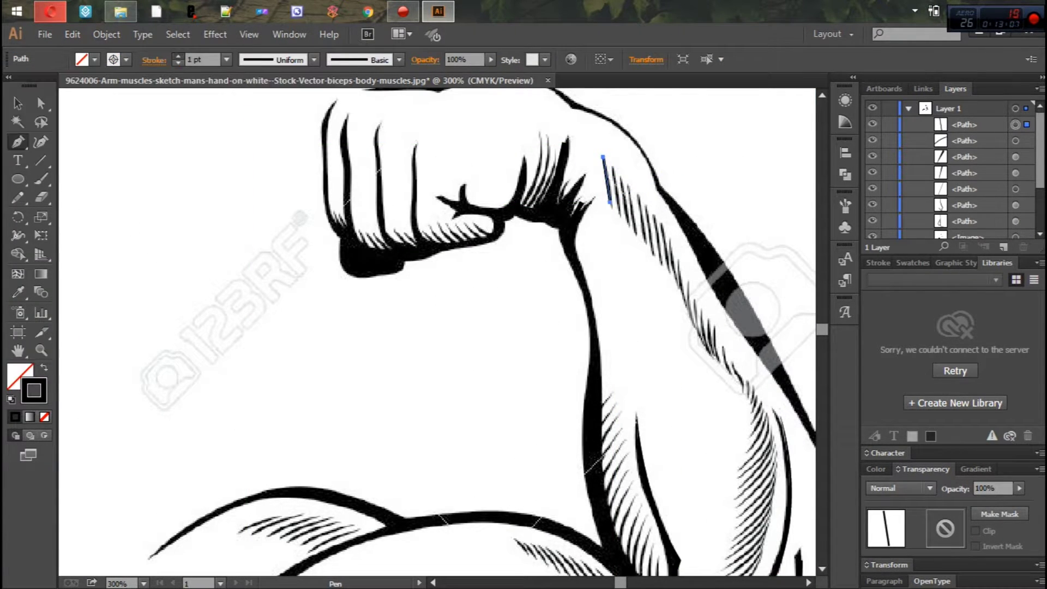
mouse_move(607, 180)
left_mouse_down()
mouse_move(433, 327)
mouse_move(615, 186)
left_mouse_up()
key("ctrl+d")
key("ctrl+d")
key("ctrl+d")
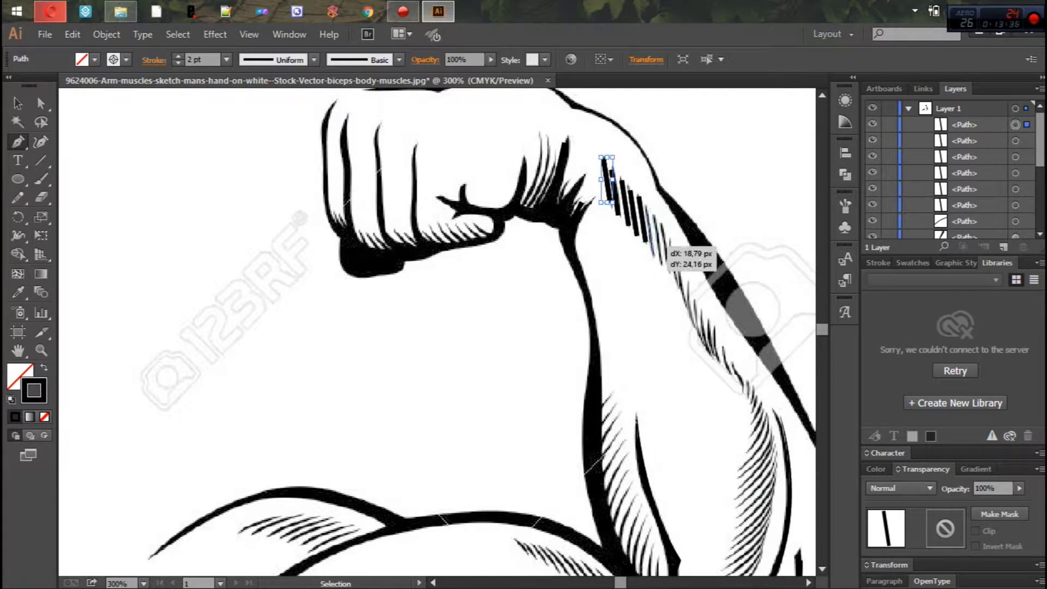
- Add another hatch stroke farther down the forearm, swapping fill and stroke
left_click(703, 314)
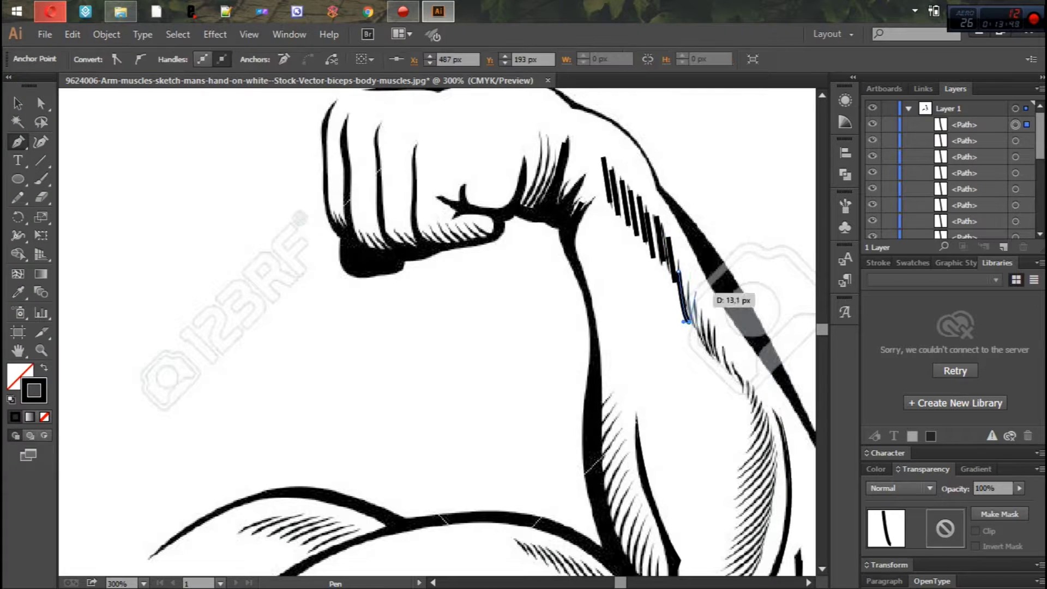
key("shift+x")
left_click(702, 355)
left_click(747, 385)
left_click(703, 313)
left_click(749, 391, "ctrl")
- Zoom out, hide the reference sketch, and draw a large circle over the arm
key("ctrl+minus")
key("ctrl+minus")
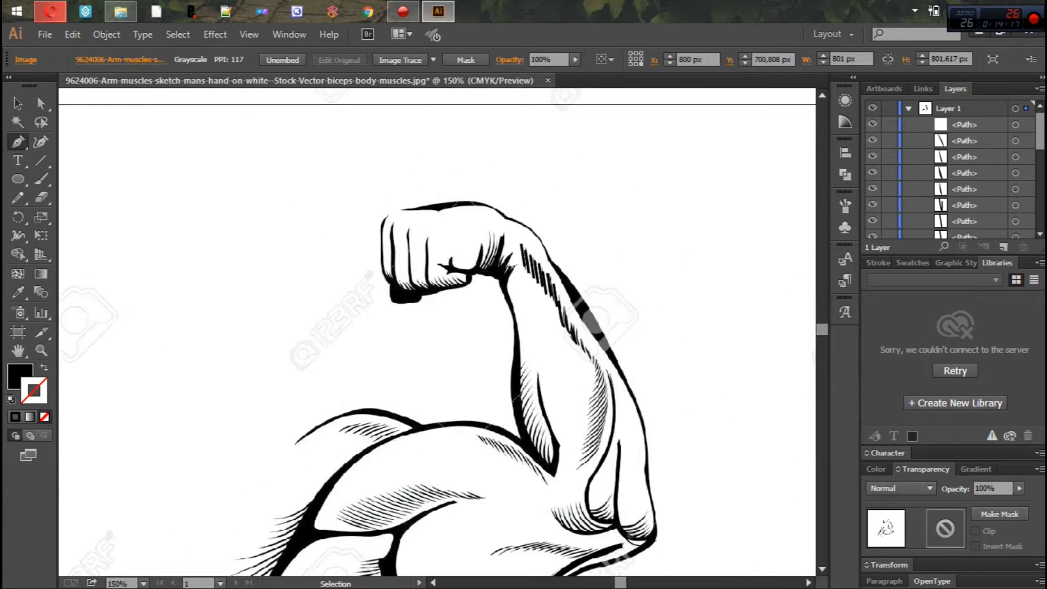
key("ctrl+minus")
key("ctrl+3")
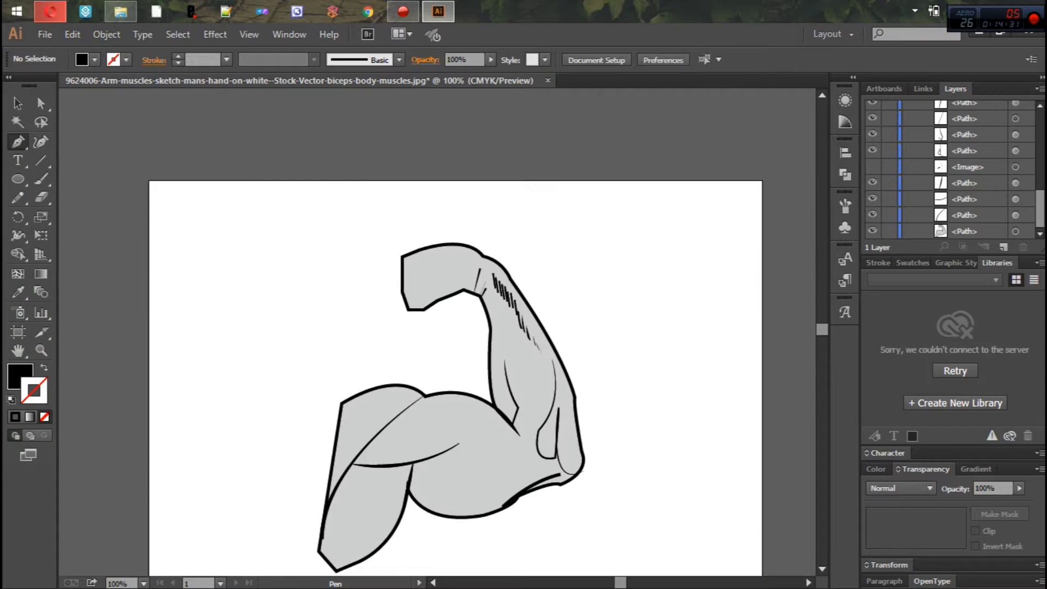
mouse_move(545, 521)
left_mouse_down()
mouse_move(595, 390)
mouse_move(583, 363)
left_mouse_up()
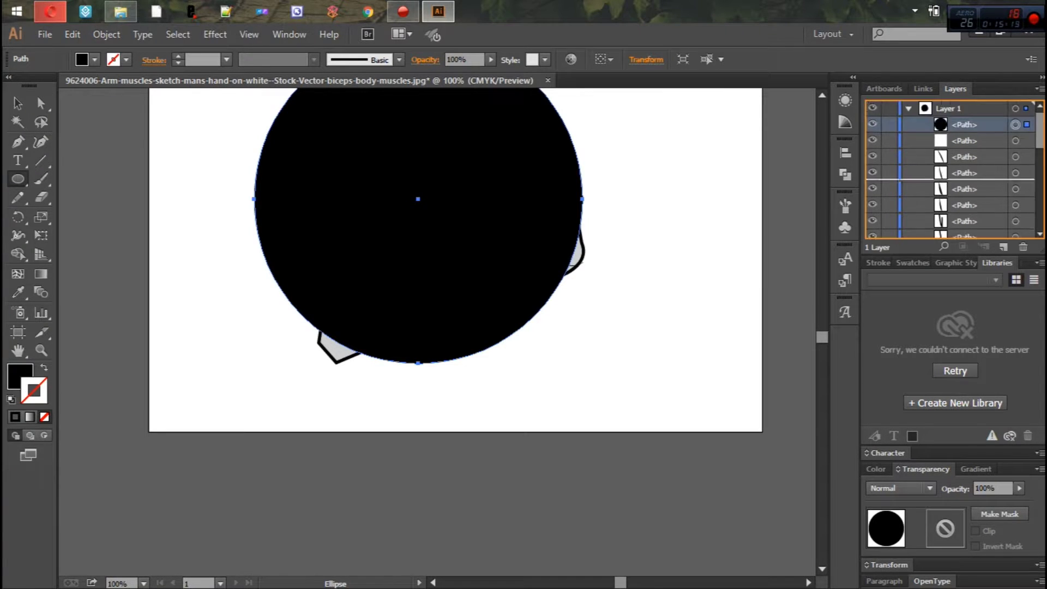
- Move the black circle below the arm in Layers and enlarge it slightly
left_click_drag(966, 102, 966, 235)
scroll(417, 306, "up", 3)
left_click_drag(582, 146, 594, 139)
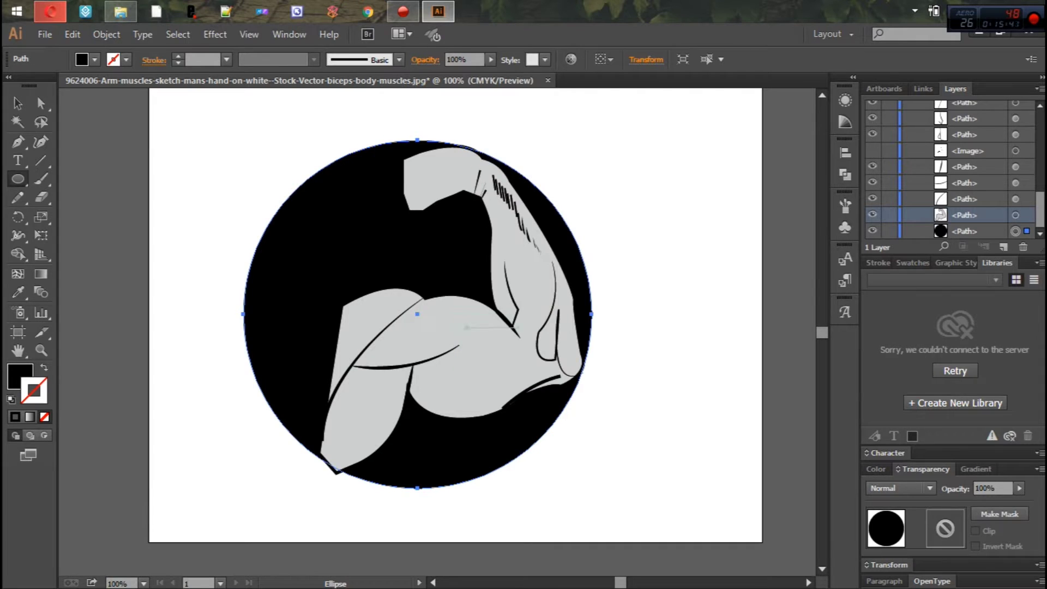
key("v")
scroll(374, 473, "down", 3)
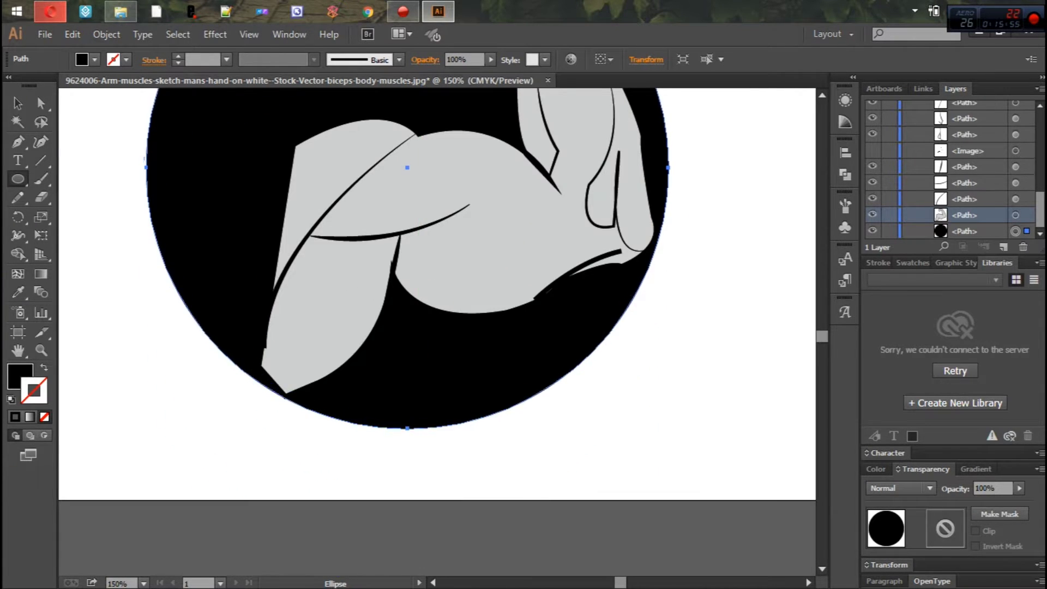
key("ctrl+minus")
key("l")
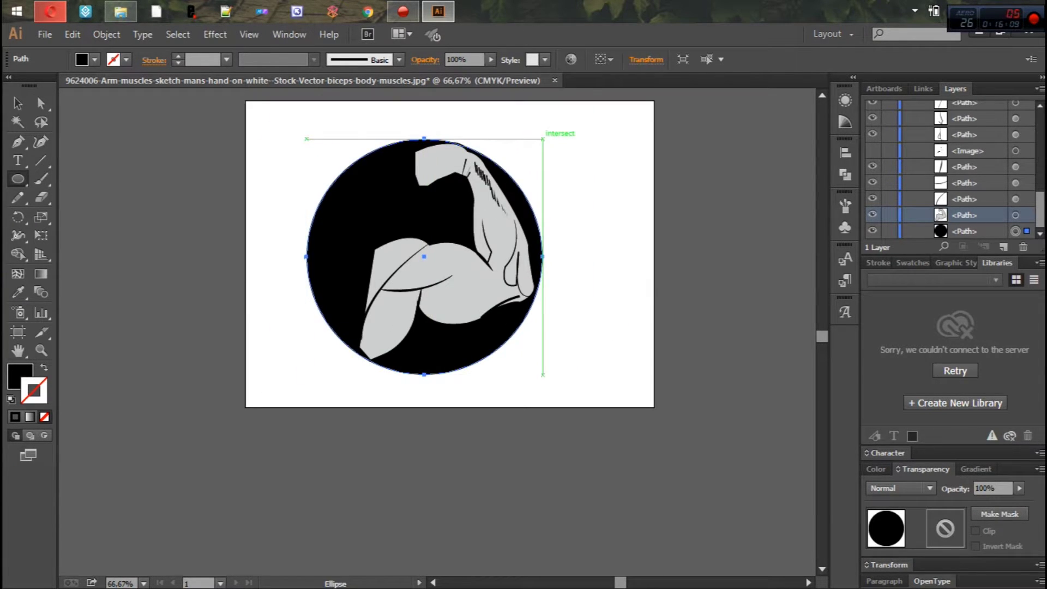
- Try a Pathfinder combination of arm and circle, undo it, and start a Pen cutting shape
left_click(480, 229, "shift")
left_click(845, 174)
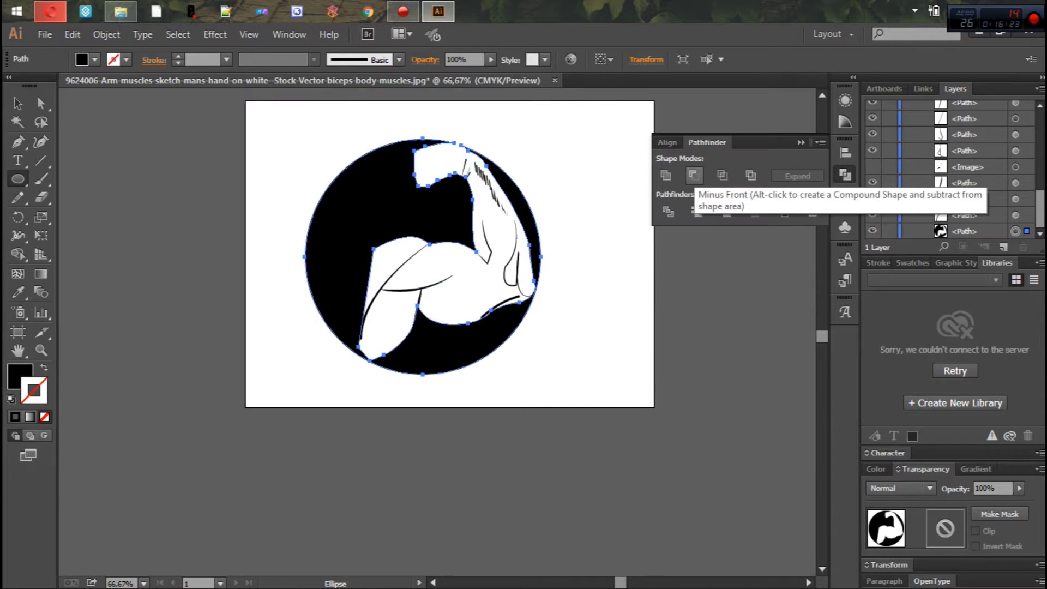
left_click(782, 212)
key("ctrl+z")
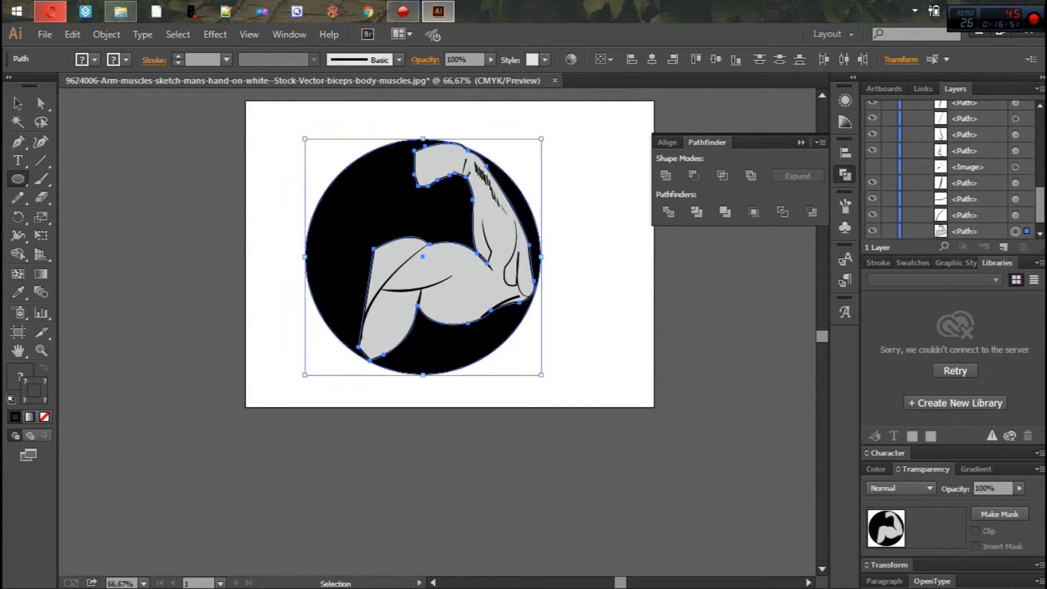
key("ctrl+shift+a")
key("p")
left_click(535, 287)
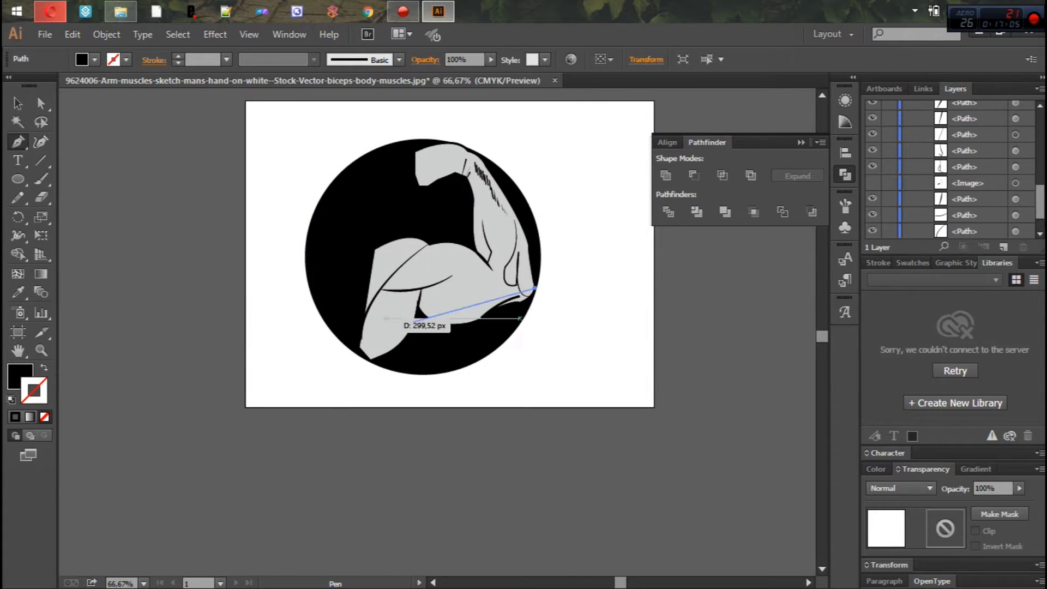
- Draw a cutting polygon around the circle, intersect it, and send the result behind the arm
left_click(450, 310)
left_click(390, 327)
left_click(278, 290)
left_click(354, 114)
left_click(581, 149)
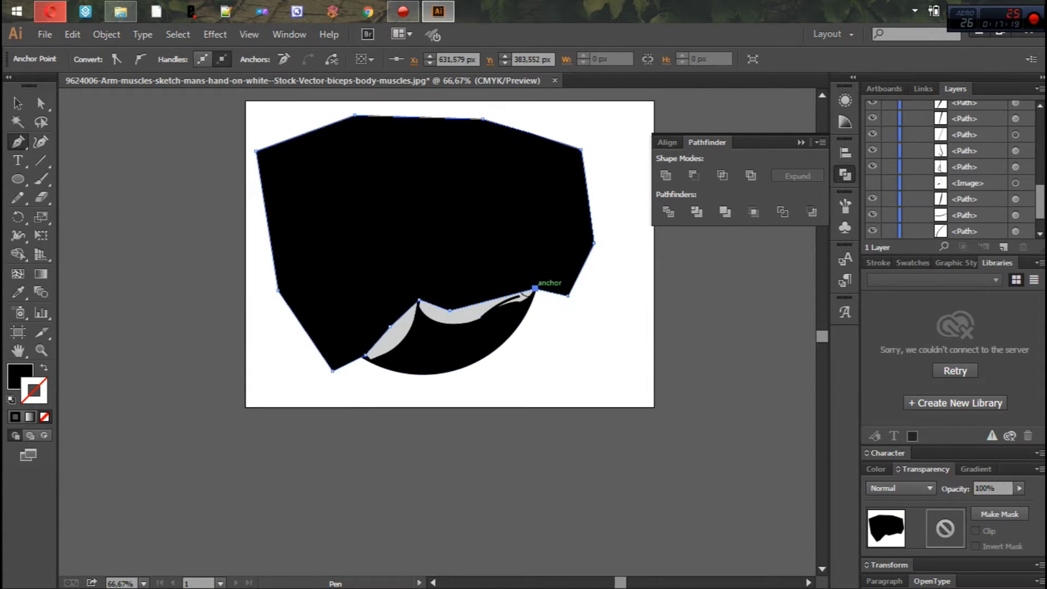
left_click(535, 287)
left_click(723, 175)
right_click(503, 239)
left_click(727, 505)
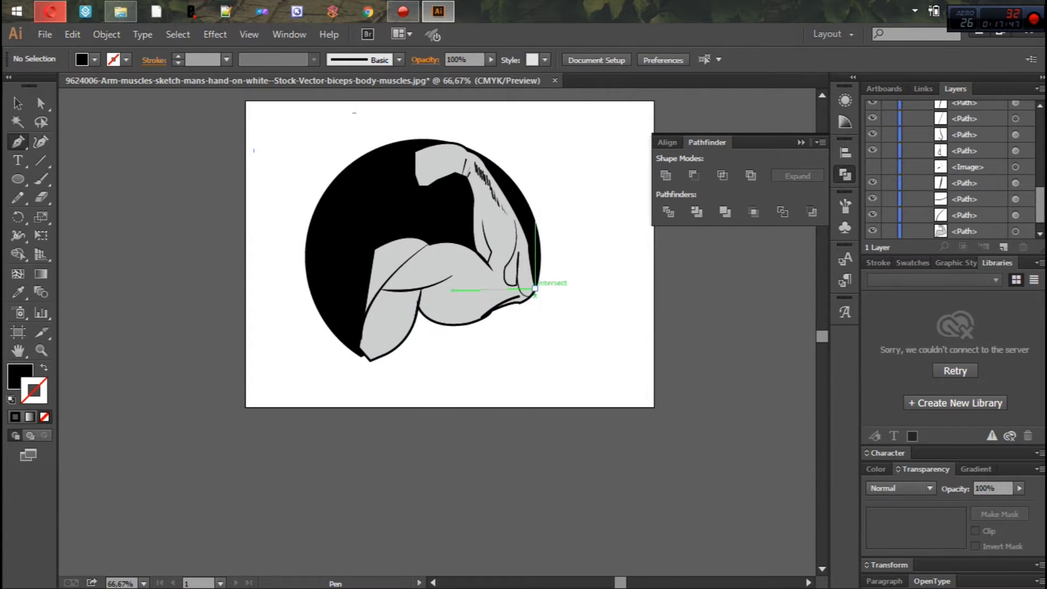
- Intersect a four-sided shape with the circle, send the half-circle back, then undo the edits
left_click(550, 290)
left_click(282, 305)
left_click(296, 118)
left_click(577, 132)
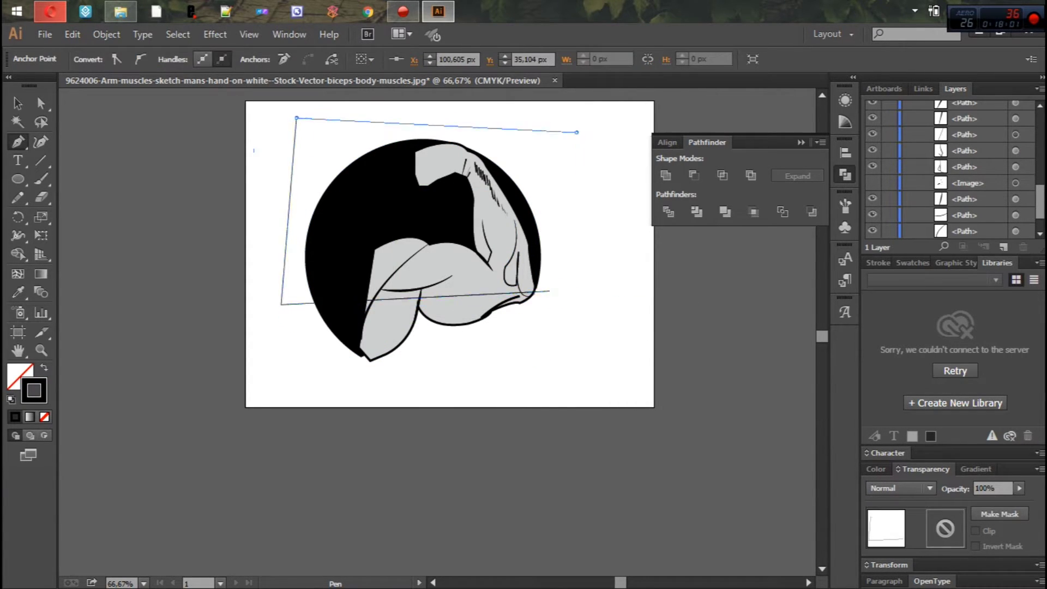
left_click(550, 291)
left_click(338, 338, "ctrl+shift")
left_click(722, 175)
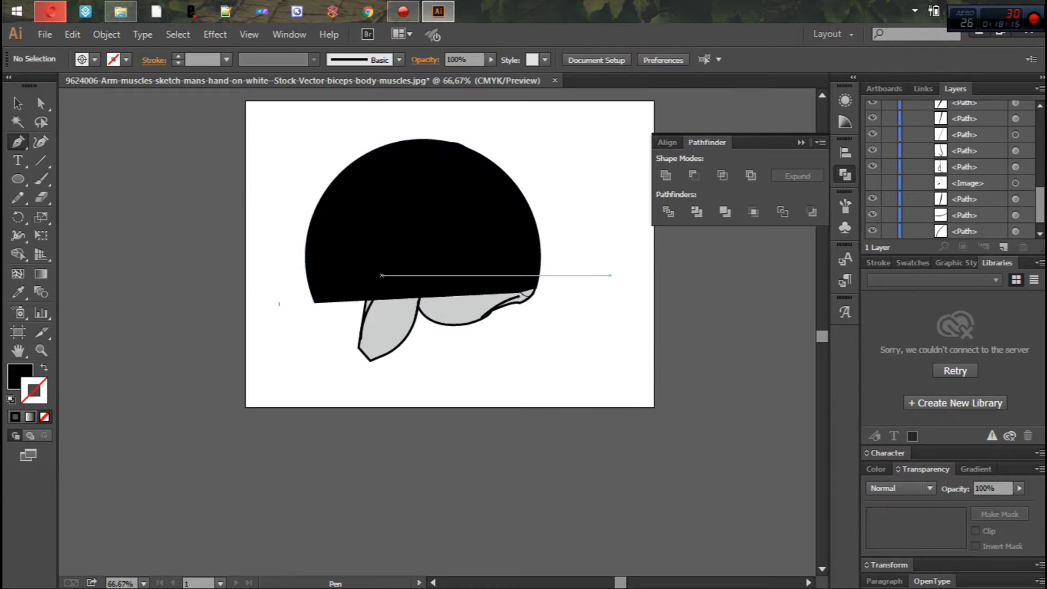
key("ctrl+shift+bracketleft")
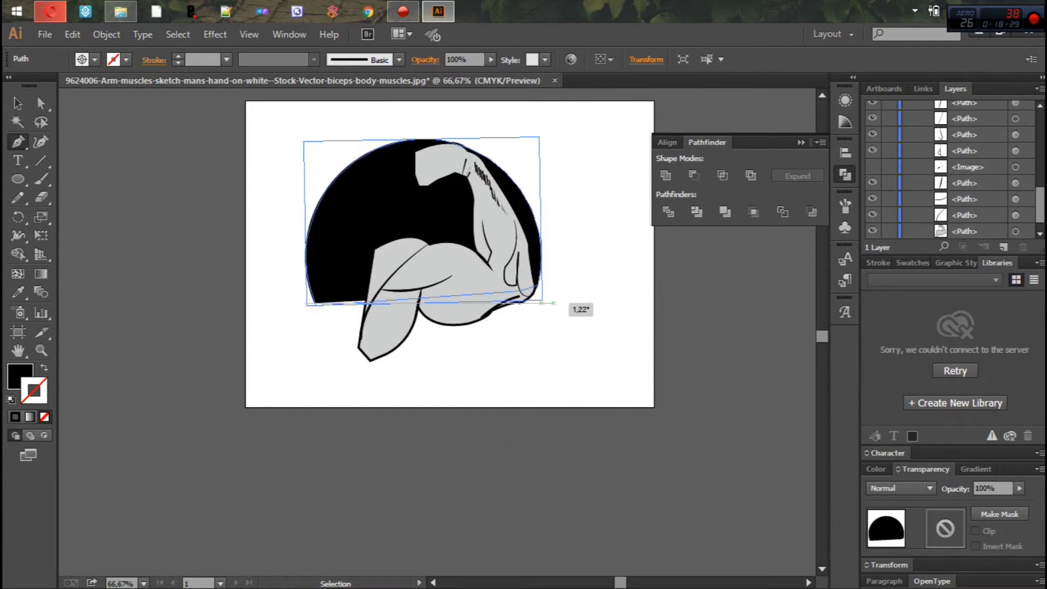
mouse_move(544, 306)
left_mouse_down()
mouse_move(554, 261)
mouse_move(540, 236)
mouse_move(527, 103)
left_mouse_up()
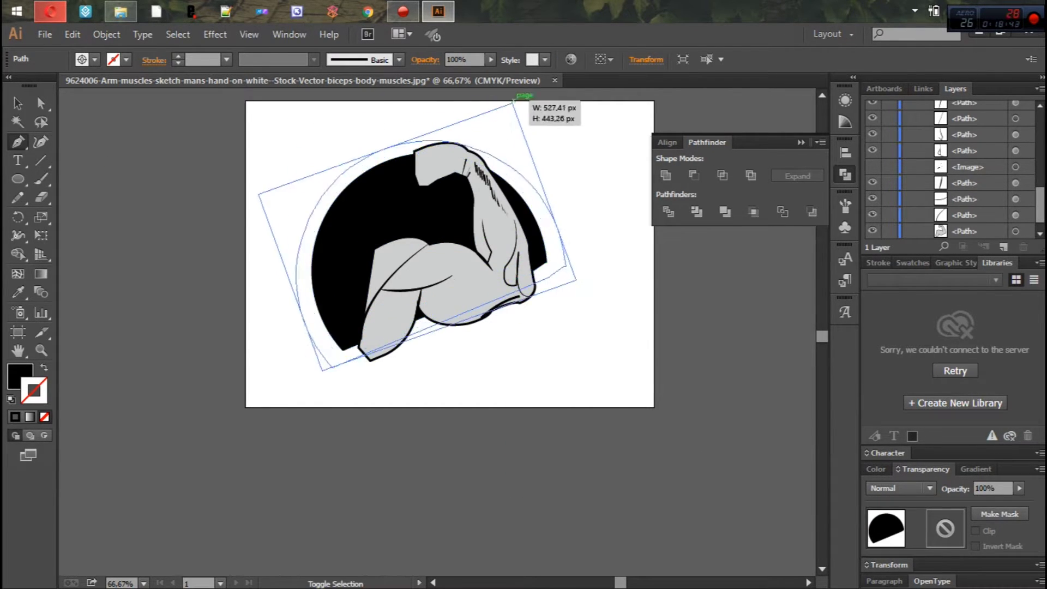
key("ctrl+z")
key("ctrl+z")
key("ctrl+z")
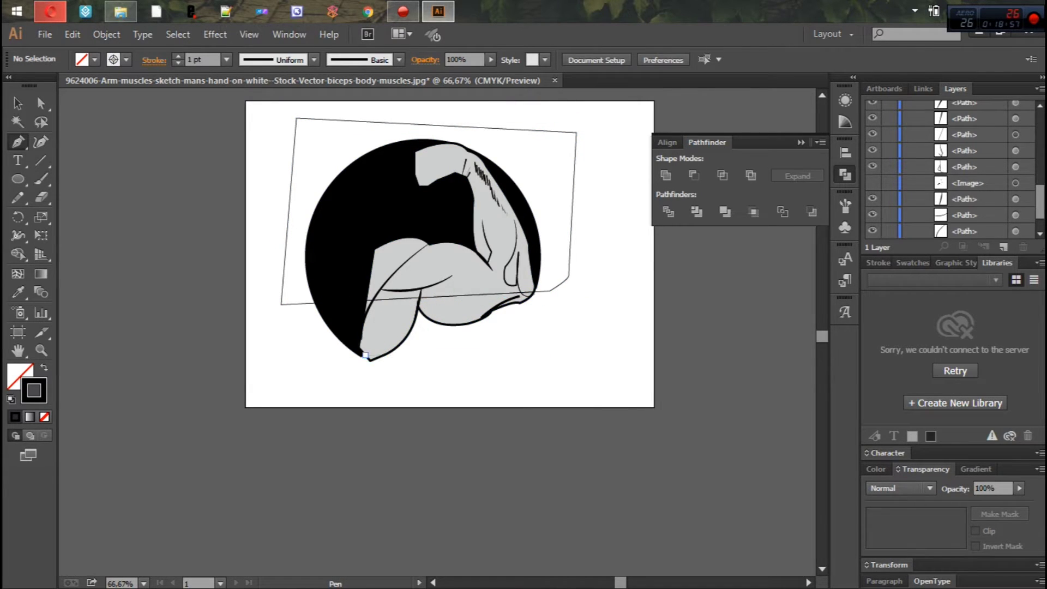
- Trace a black shape along the arm's underside and send it behind the grey arm
left_click(530, 296)
left_click(489, 260)
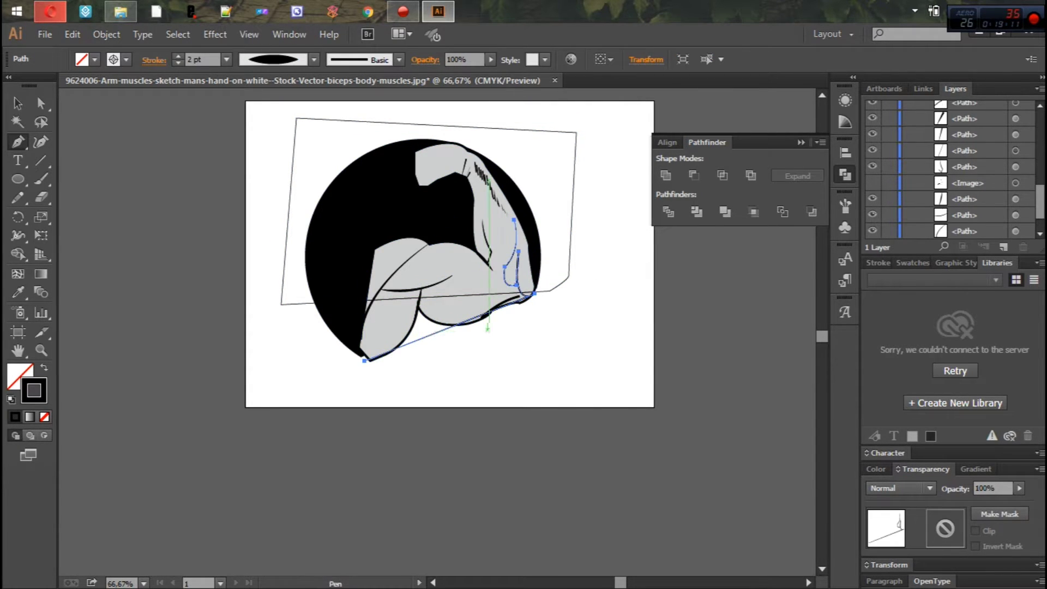
left_click_drag(364, 360, 505, 309)
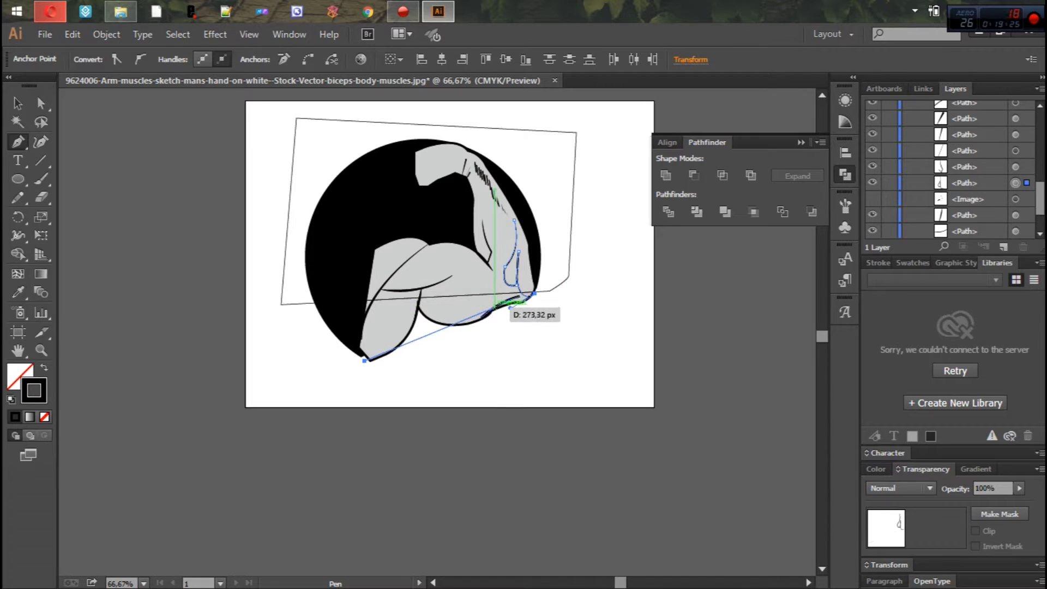
left_click_drag(380, 357, 373, 359)
right_click(420, 299)
key("Escape")
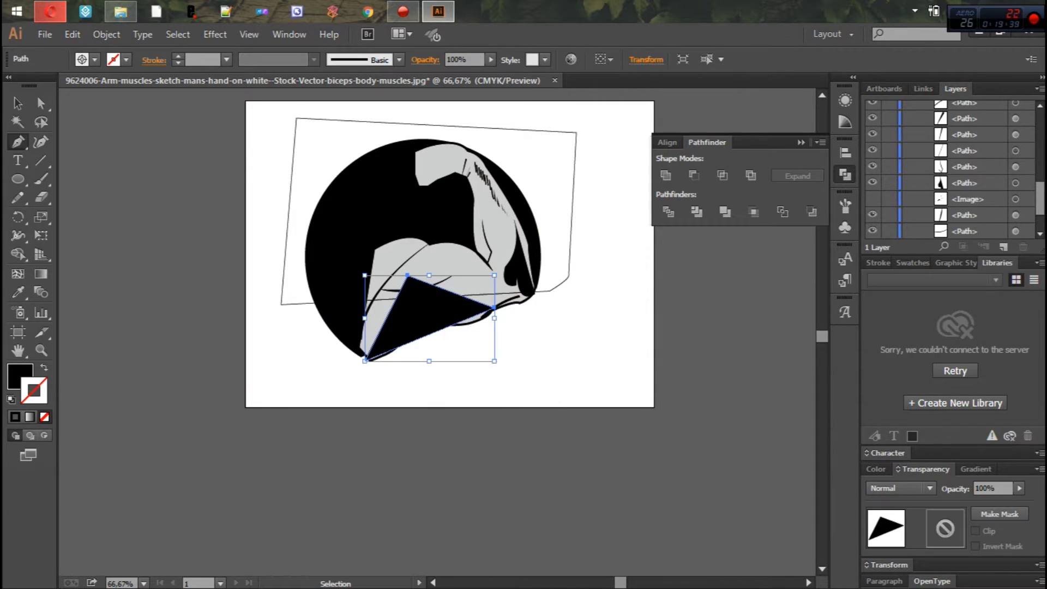
right_click(535, 272)
left_click(786, 542)
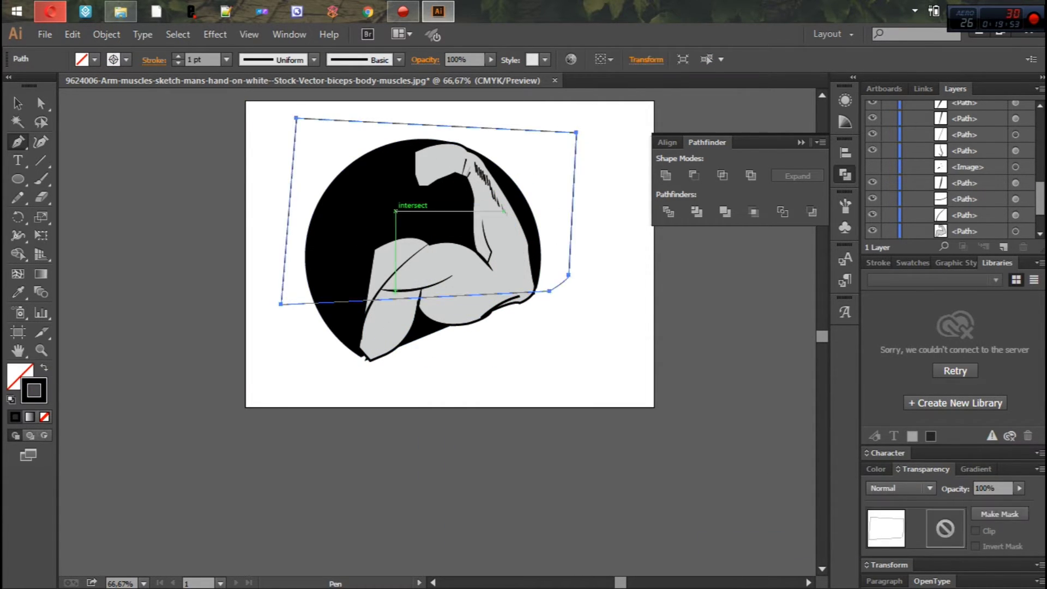
- Draw a black circle above the arm, with a white circle and a red centre dot inside it
left_click_drag(398, 119, 484, 204)
key("shift+x")
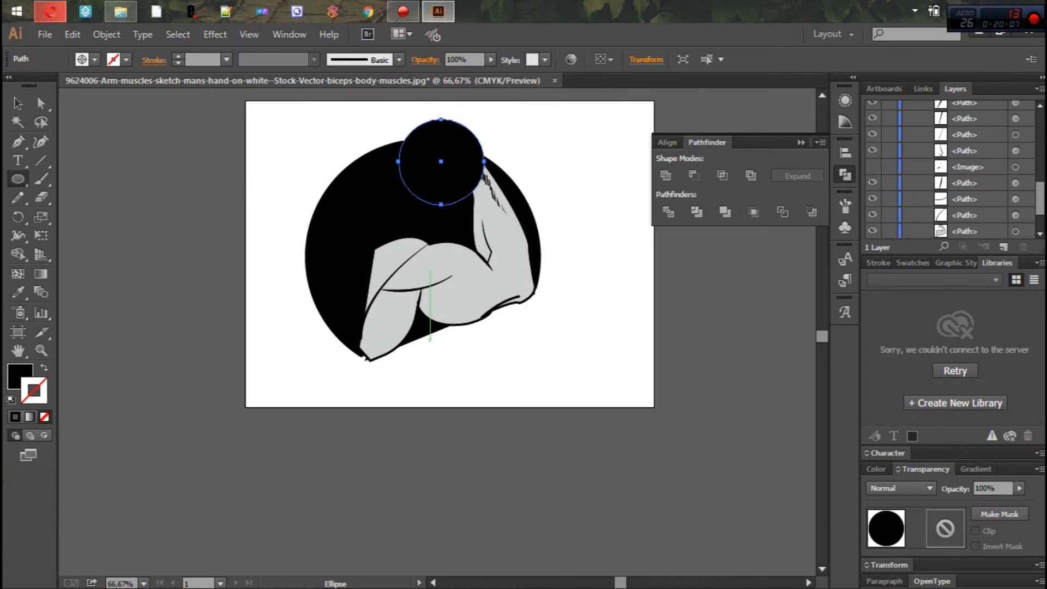
left_click_drag(440, 162, 470, 191)
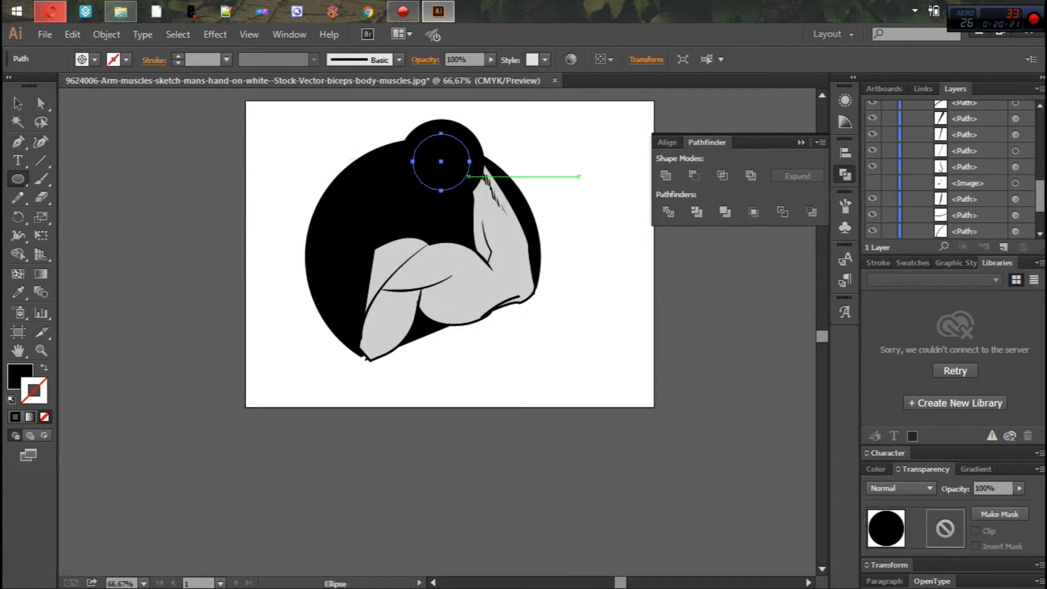
double_click(19, 377)
left_click(949, 266)
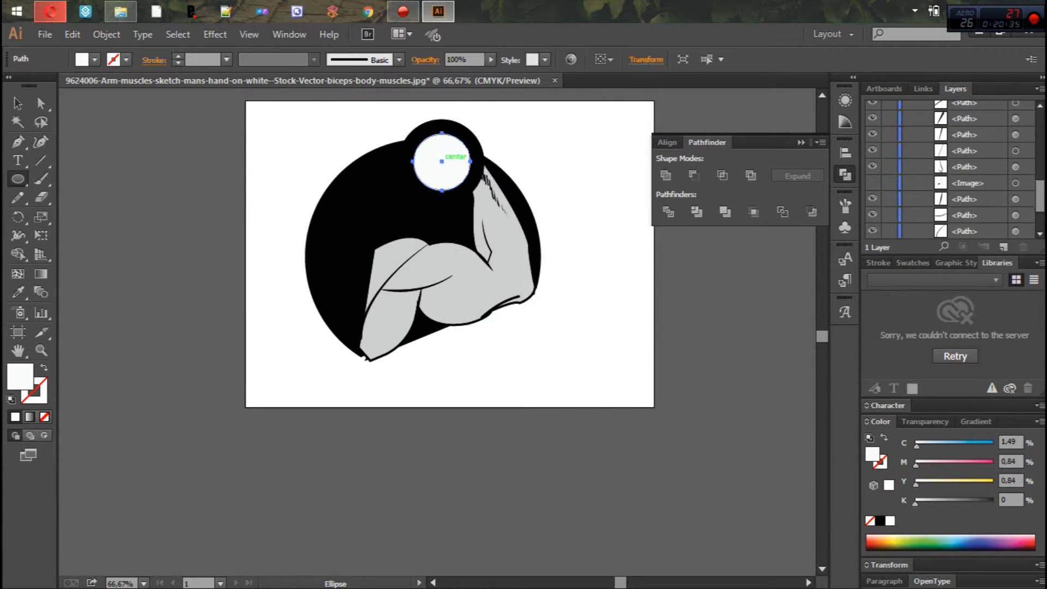
left_click_drag(449, 170, 453, 173)
double_click(20, 376)
left_click(765, 311)
- Select the big background circle and refill it grey
left_click(953, 274)
left_click(327, 262, "ctrl")
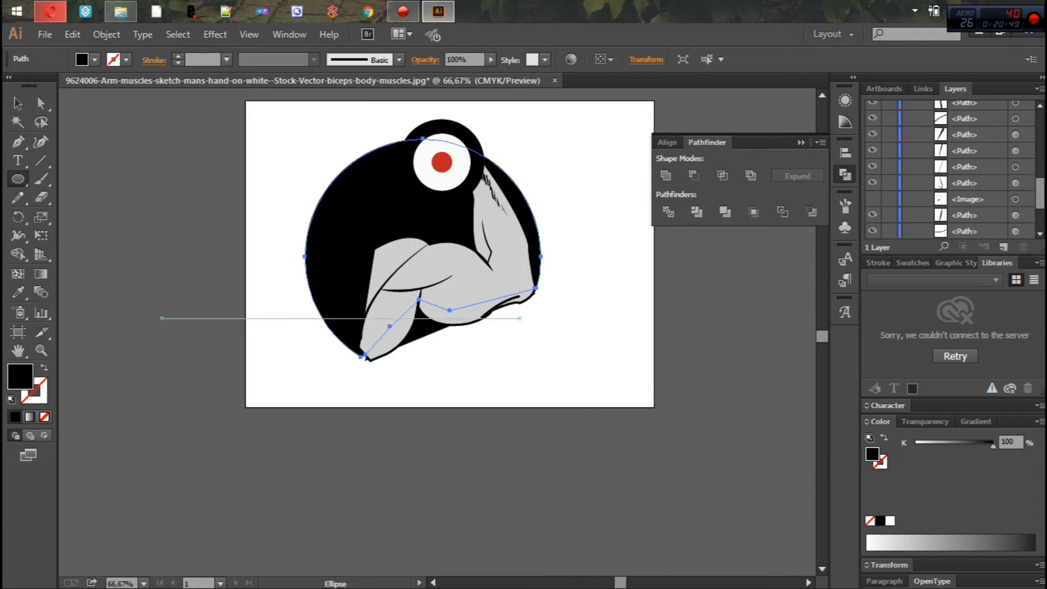
double_click(20, 376)
left_click(731, 351)
left_click(952, 274)
double_click(20, 377)
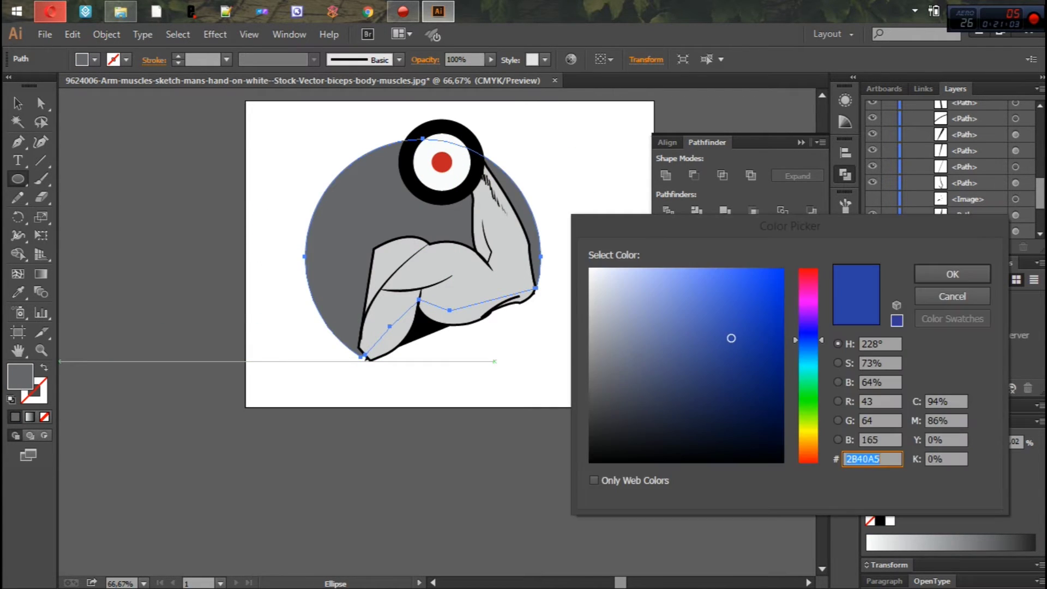
- Fill the arm shape with a light pink
key("Return")
left_click(436, 256, "ctrl")
double_click(20, 376)
left_click(747, 291)
left_click_drag(747, 291, 706, 270)
key("Return")
left_click(328, 218, "ctrl")
- Paste the background circle behind the arm and give it a blue-grey fill
double_click(19, 377)
key("Escape")
key("ctrl+x")
key("ctrl+b")
key("ctrl+j")
key("Return")
key("Return")
key("period")
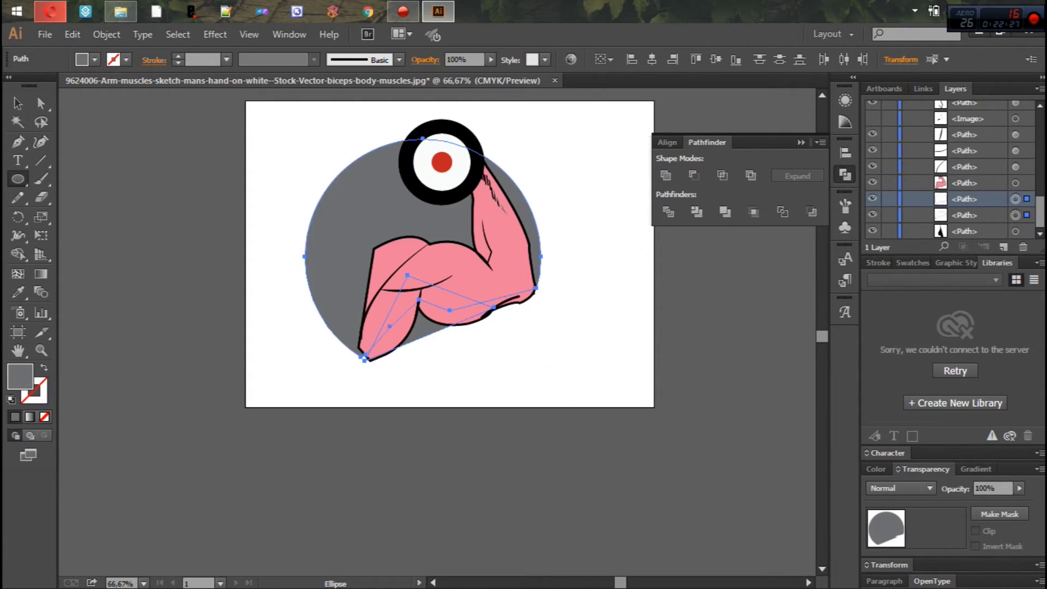
double_click(20, 376)
key("Return")
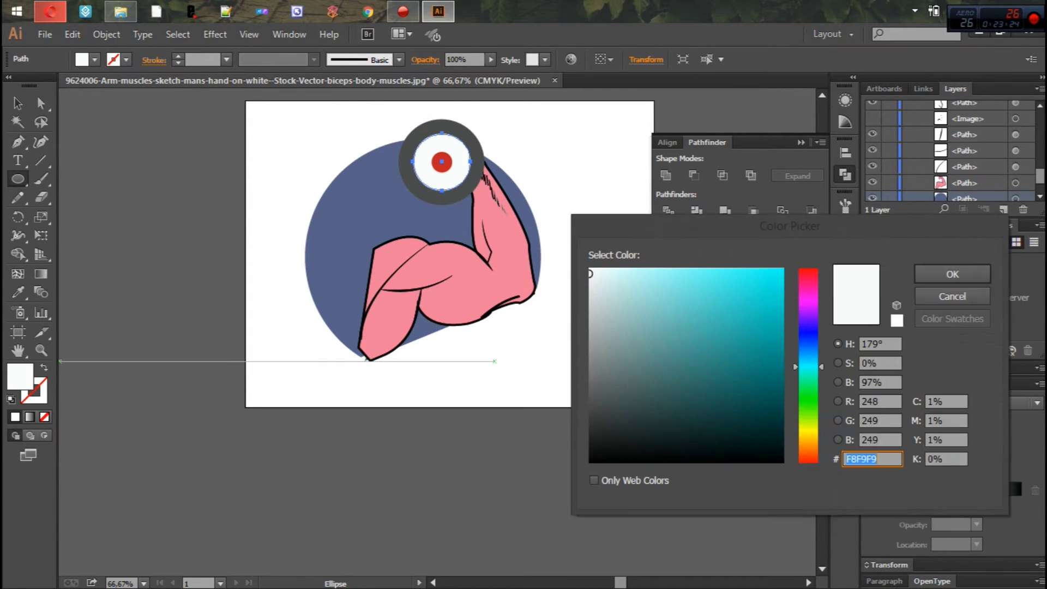
type("ED7A40")
- Recolour the dumbbell rings grey and its centre circle orange, then deselect
key("Return")
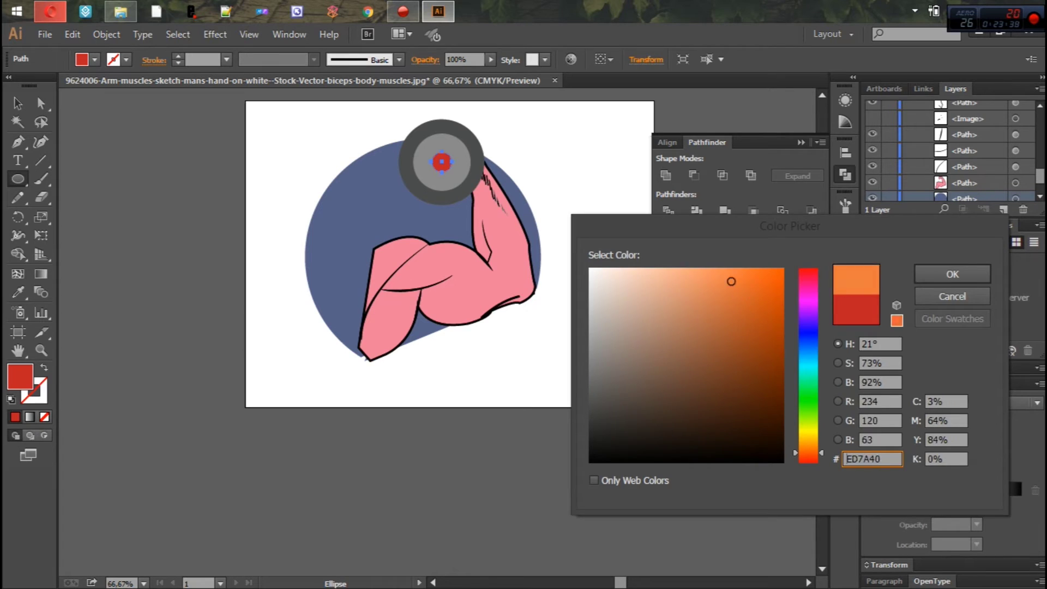
key("Return")
key("ctrl+shift+a")
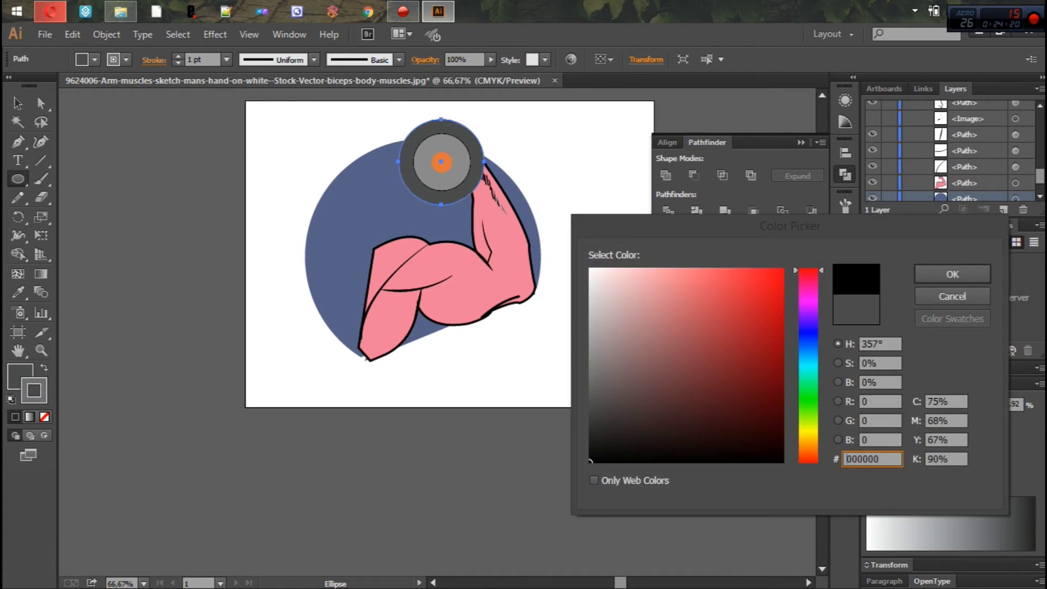
key("Return")
key("ctrl+shift+a")
left_click(442, 162, "ctrl")
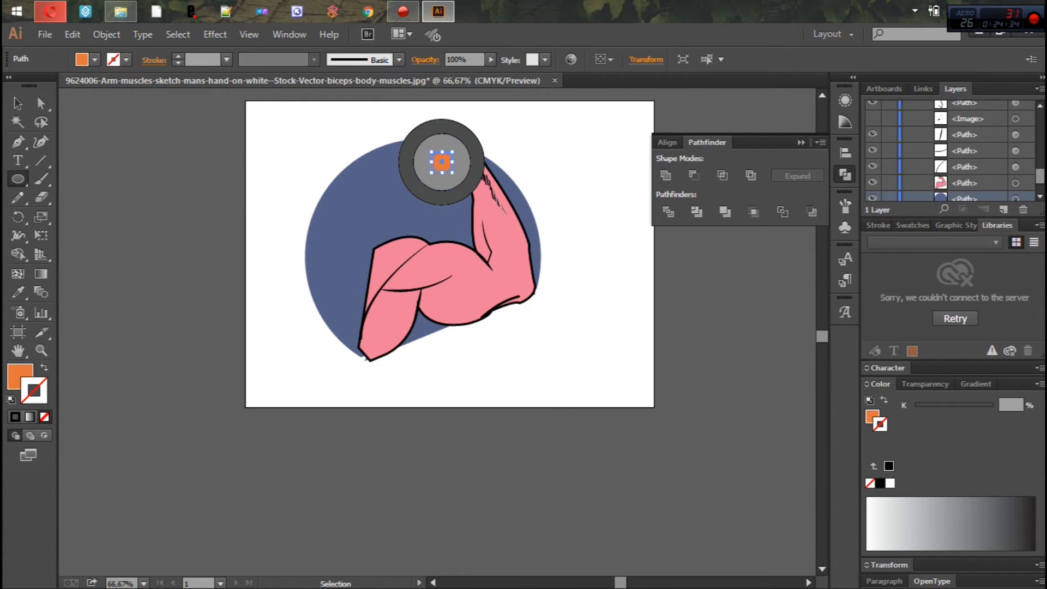
left_click(442, 162, "ctrl")
key("ctrl+shift+a")
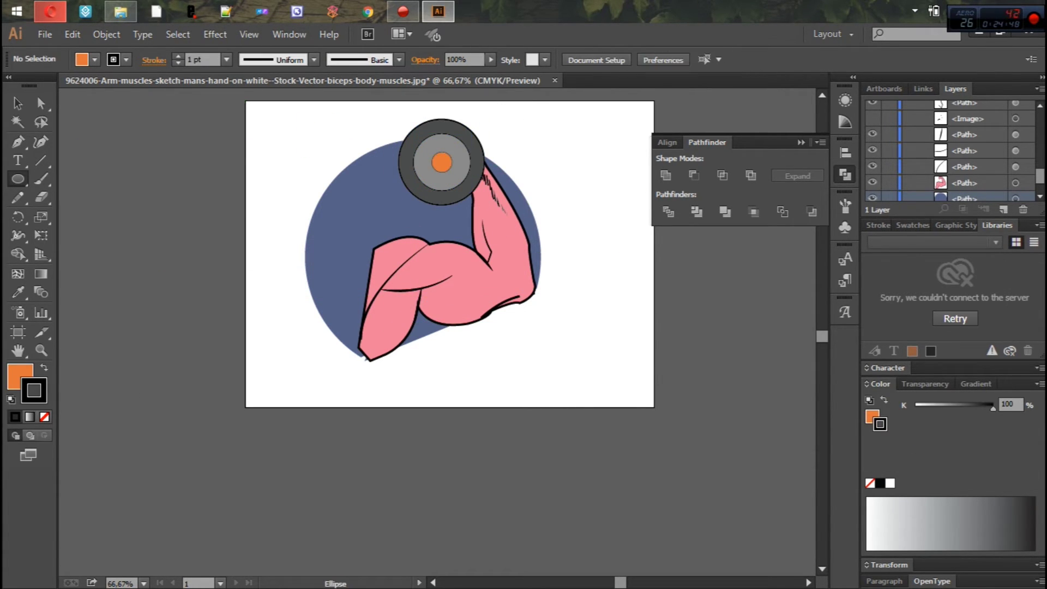
- Zoom out, select the arm, ring and orange centre, and move them left
key("ctrl+a")
key("ctrl+shift+a")
key("ctrl+minus")
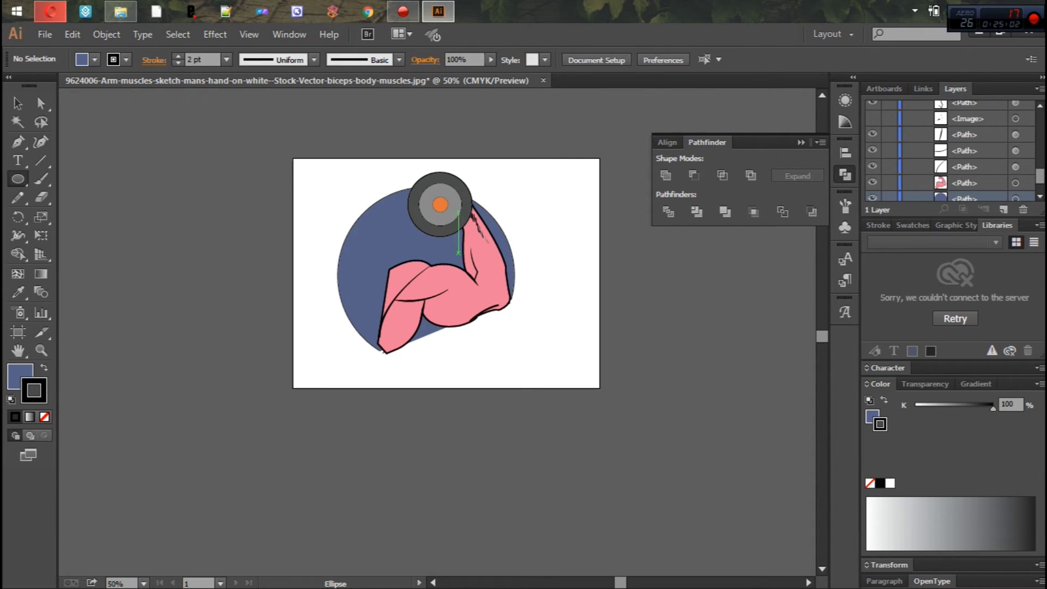
left_click(458, 253, "ctrl")
left_click(469, 194, "ctrl+shift")
left_click(439, 205, "ctrl+shift")
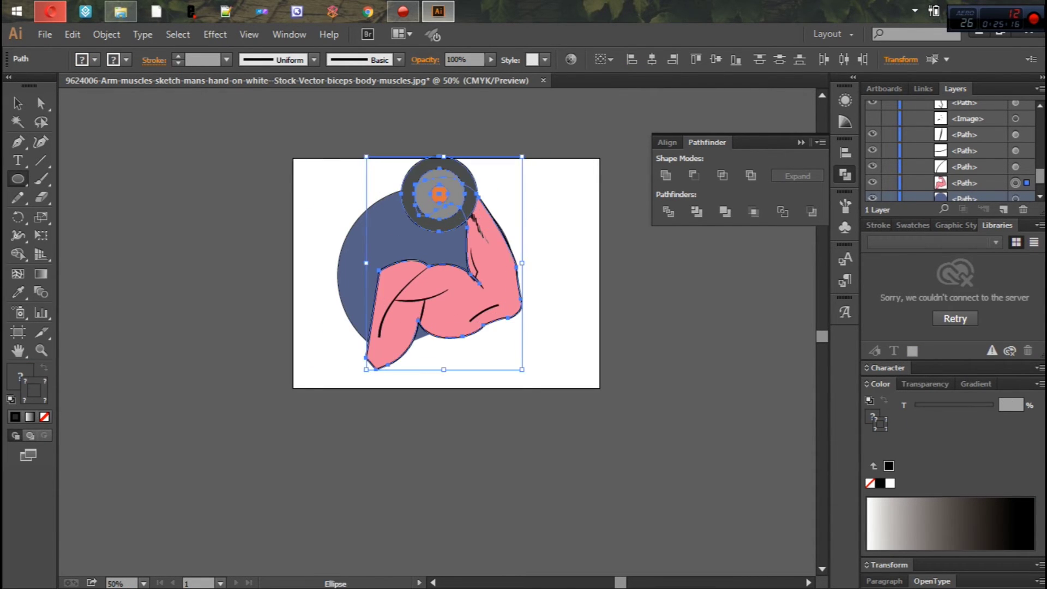
right_click(385, 243)
key("p")
left_click_drag(387, 251, 349, 252)
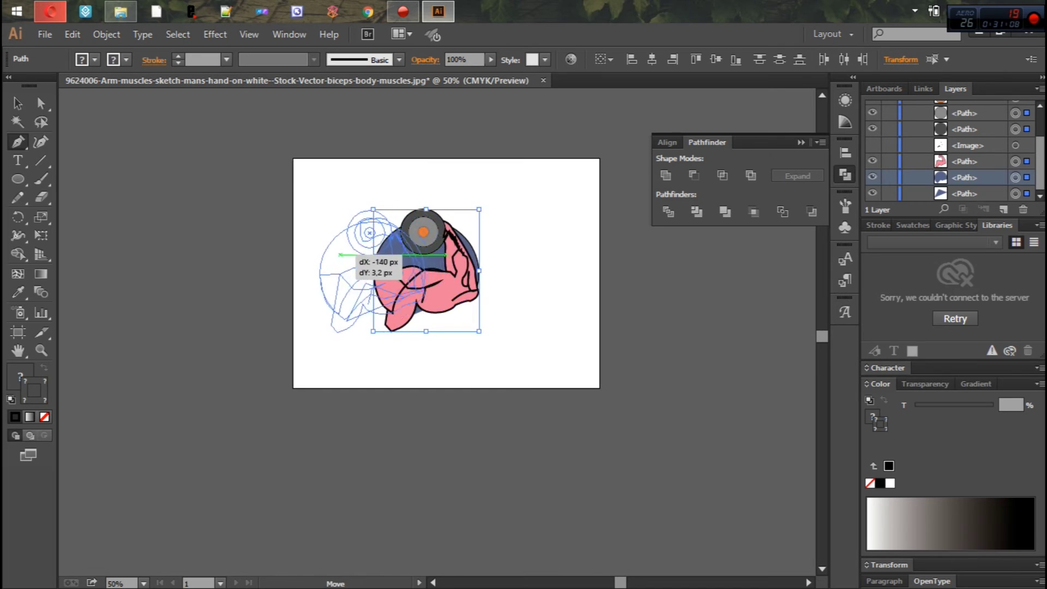
- Scale the arm-and-dumbbell emblem down and reposition it
key("t")
key("ctrl+z")
key("ctrl+z")
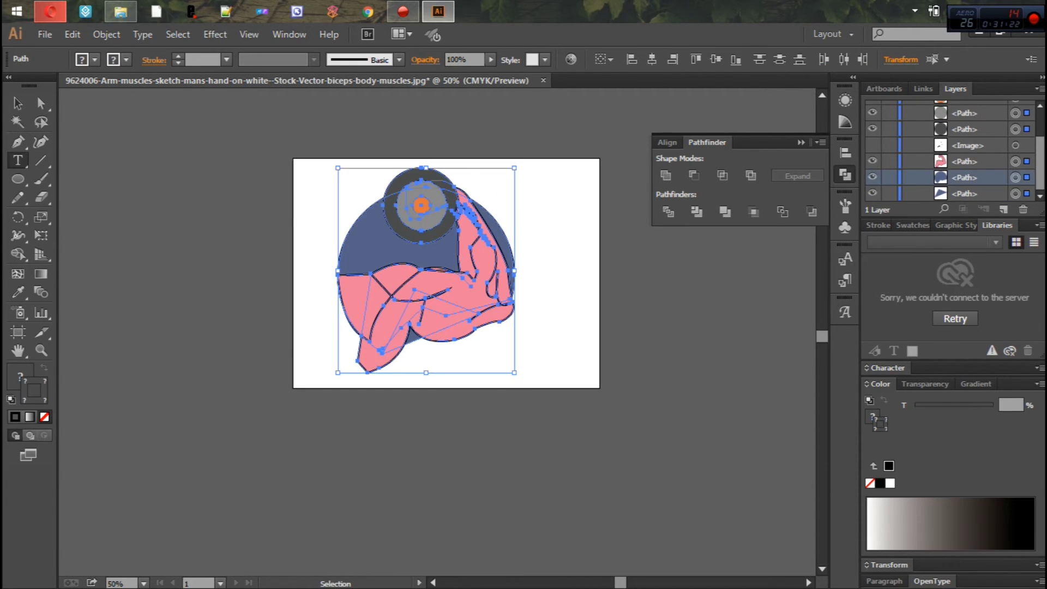
key("ctrl+z")
key("ctrl+z")
key("ctrl+z")
key("ctrl+z")
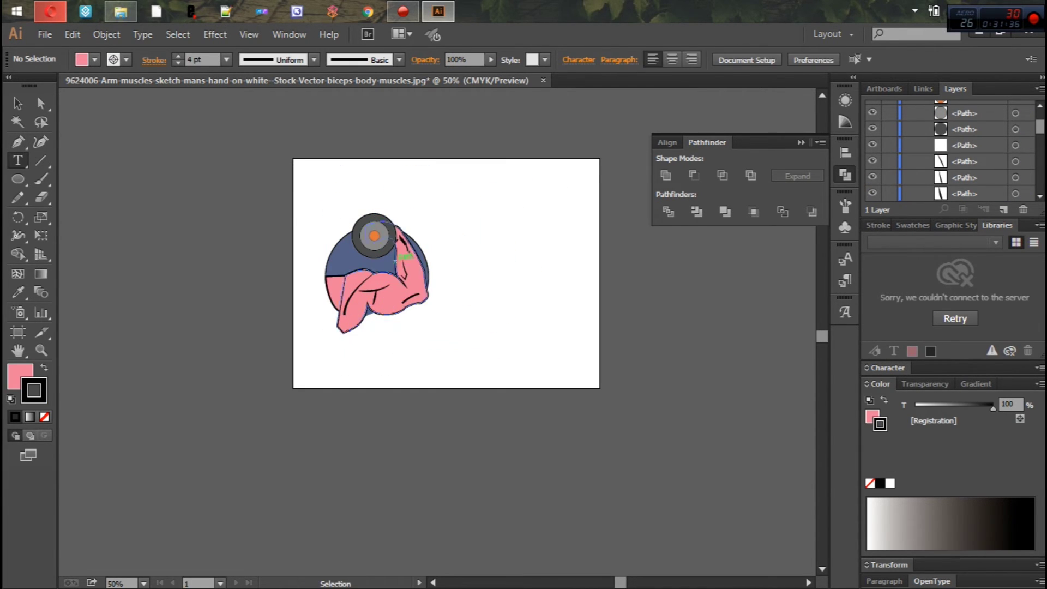
left_click(467, 262)
type("fITNESS")
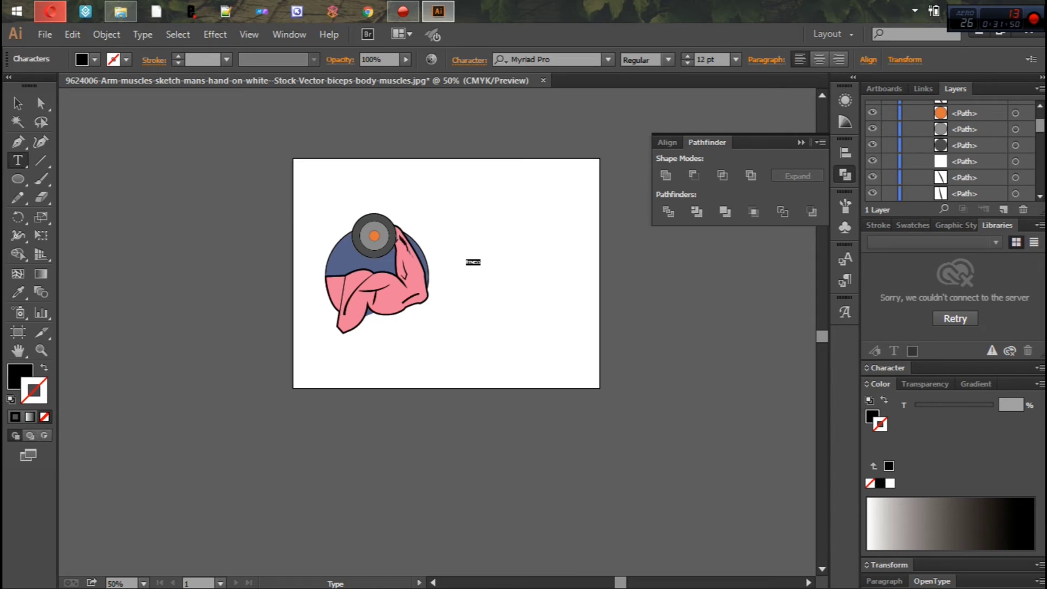
- Write large 'FITNESS' and 'LOGO' on two lines beside the emblem
key("ctrl+shift+period")
key("ctrl+shift+period")
key("ctrl+shift+period")
key("BackSpace")
key("Return")
type("LOGO")
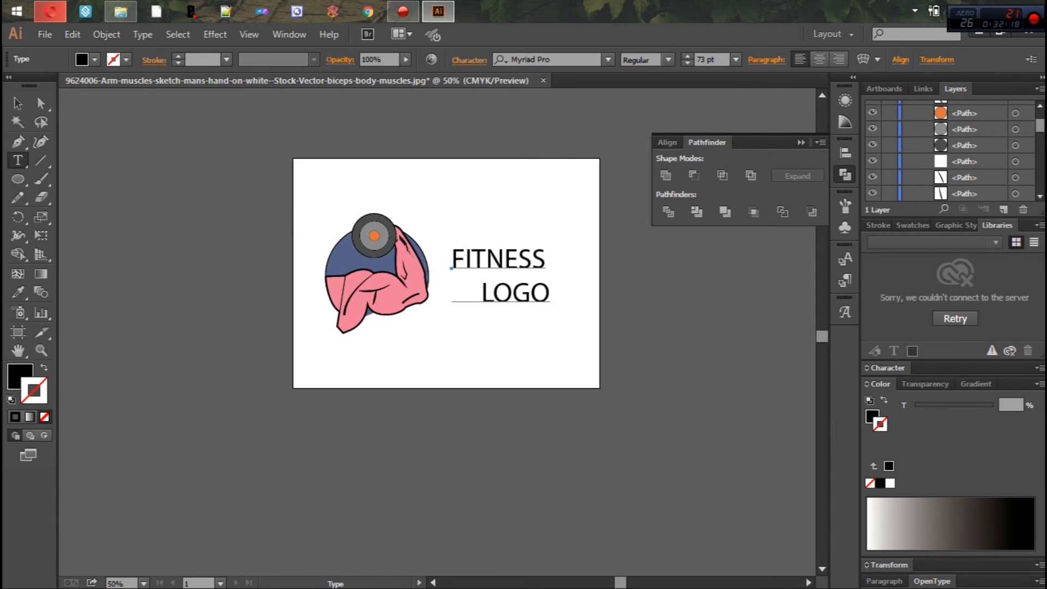
- Set the text in Nirmala UI Semilight with a dark blue fill
key("ctrl+a")
left_click(608, 59)
left_click(529, 327)
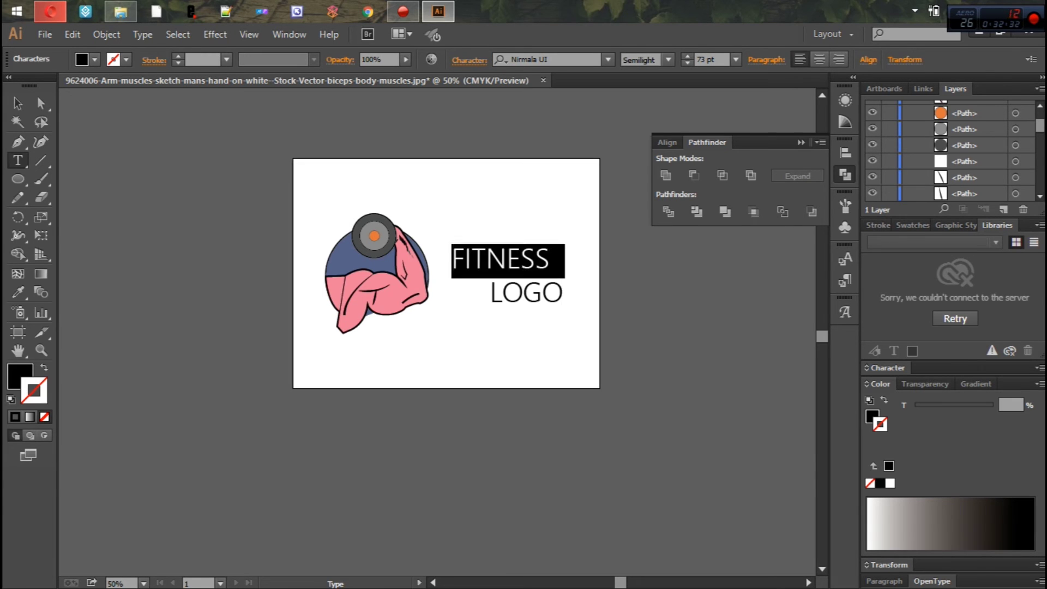
key("shift+F5")
double_click(20, 376)
left_click(658, 430)
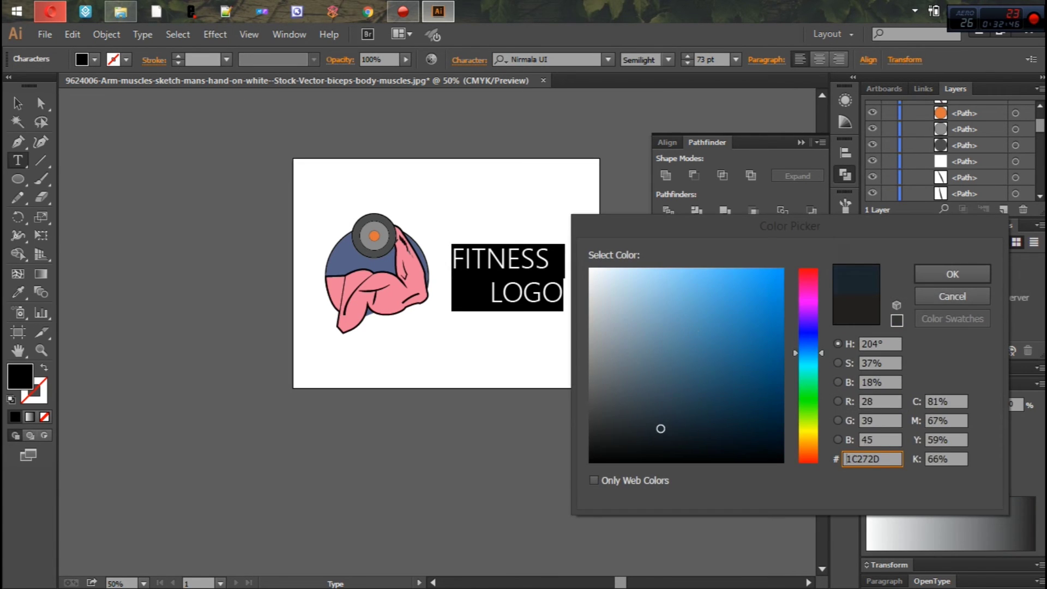
key("Return")
key("ctrl+shift+a")
key("ctrl+1")
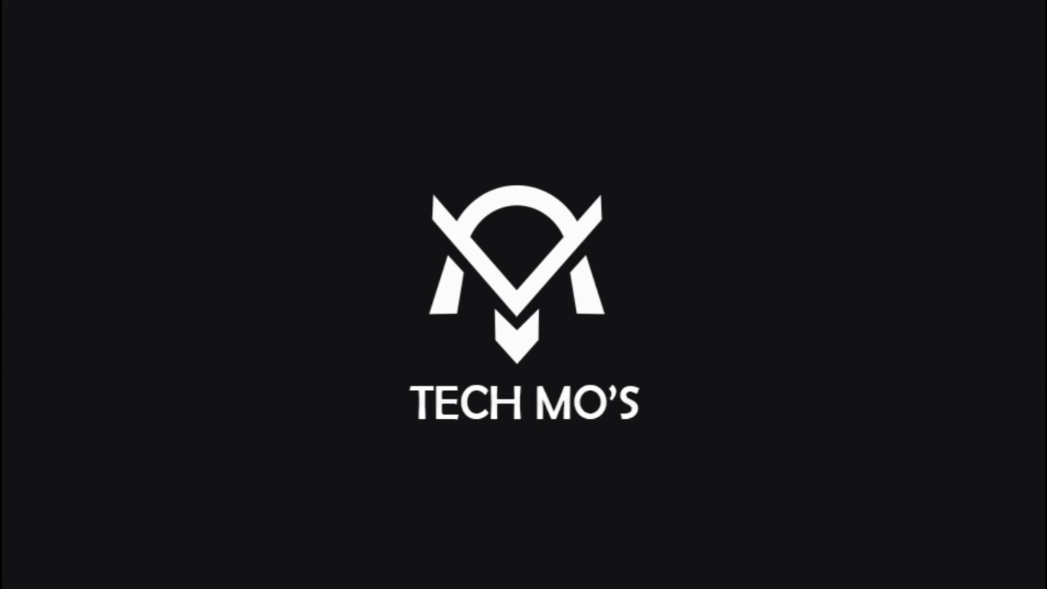